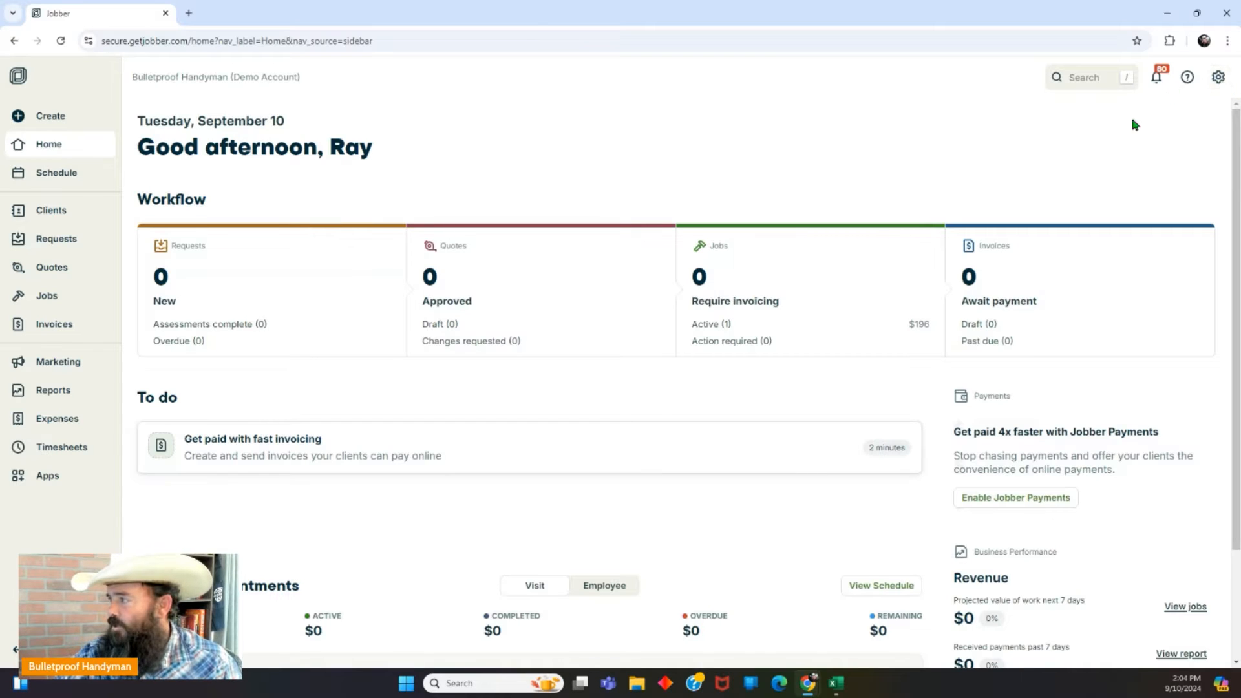
# Step: Open the PDF style options in the company's Branding settings and review the general header, logo, color and footer choices
pyautogui.click(1224, 81)
pyautogui.click(1088, 160)
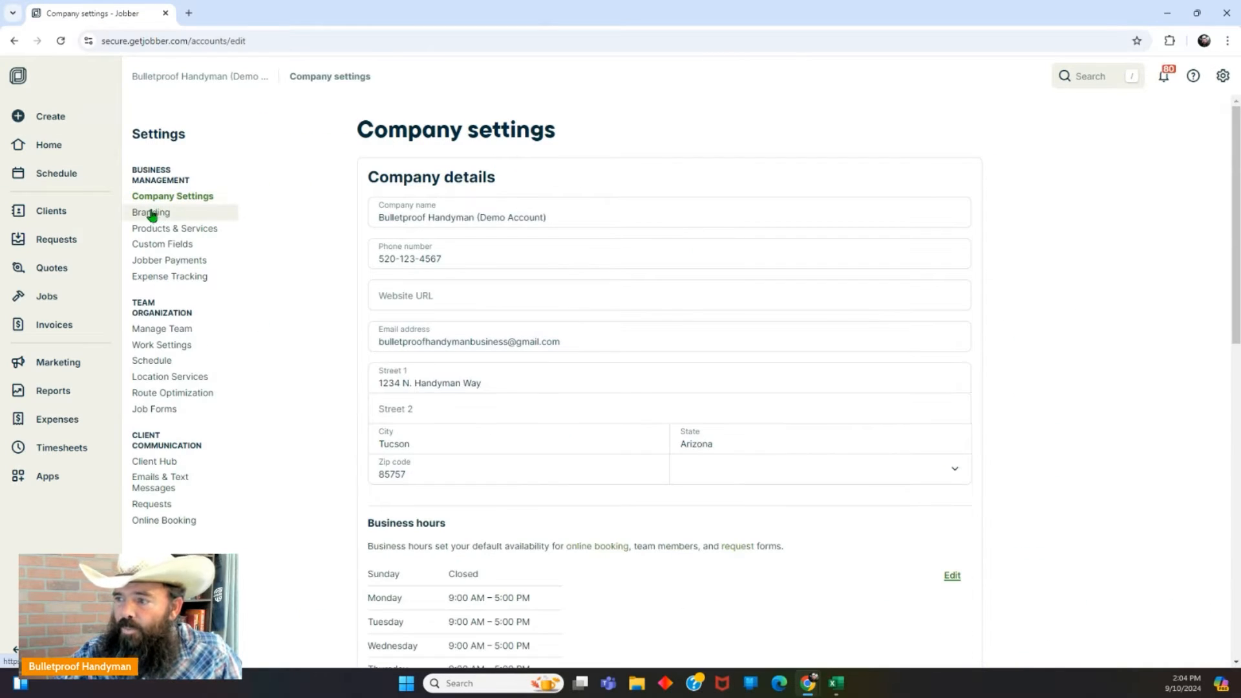
pyautogui.click(152, 215)
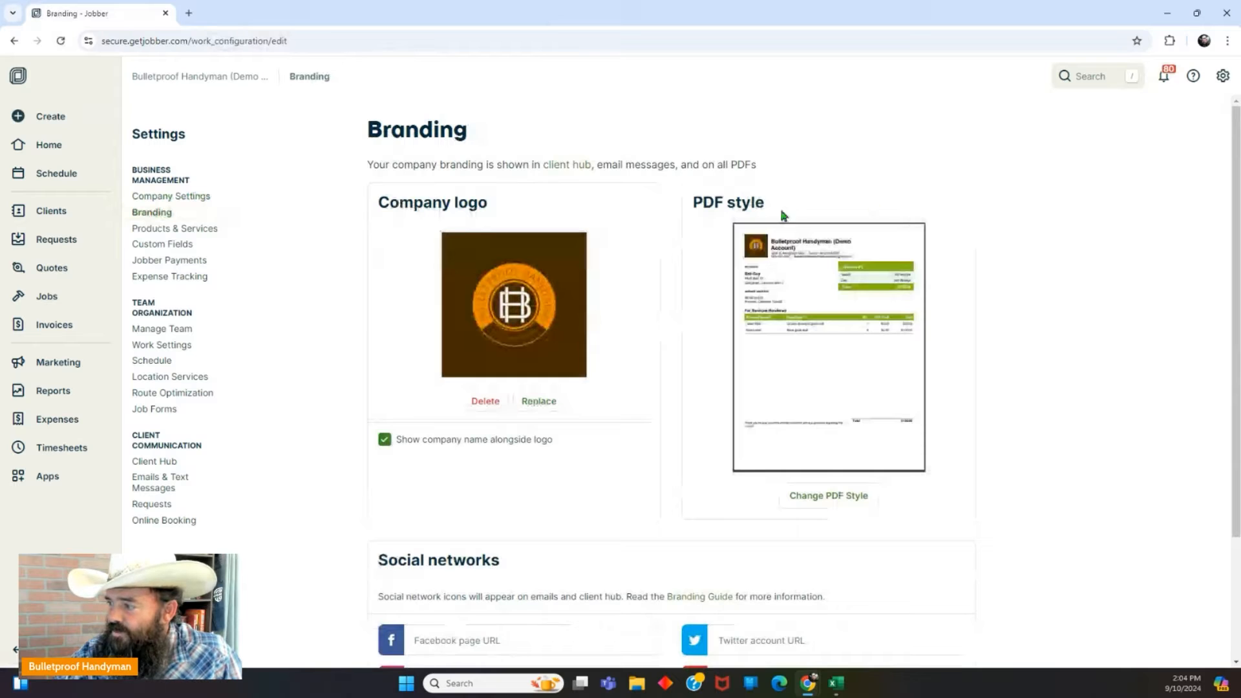
pyautogui.click(824, 498)
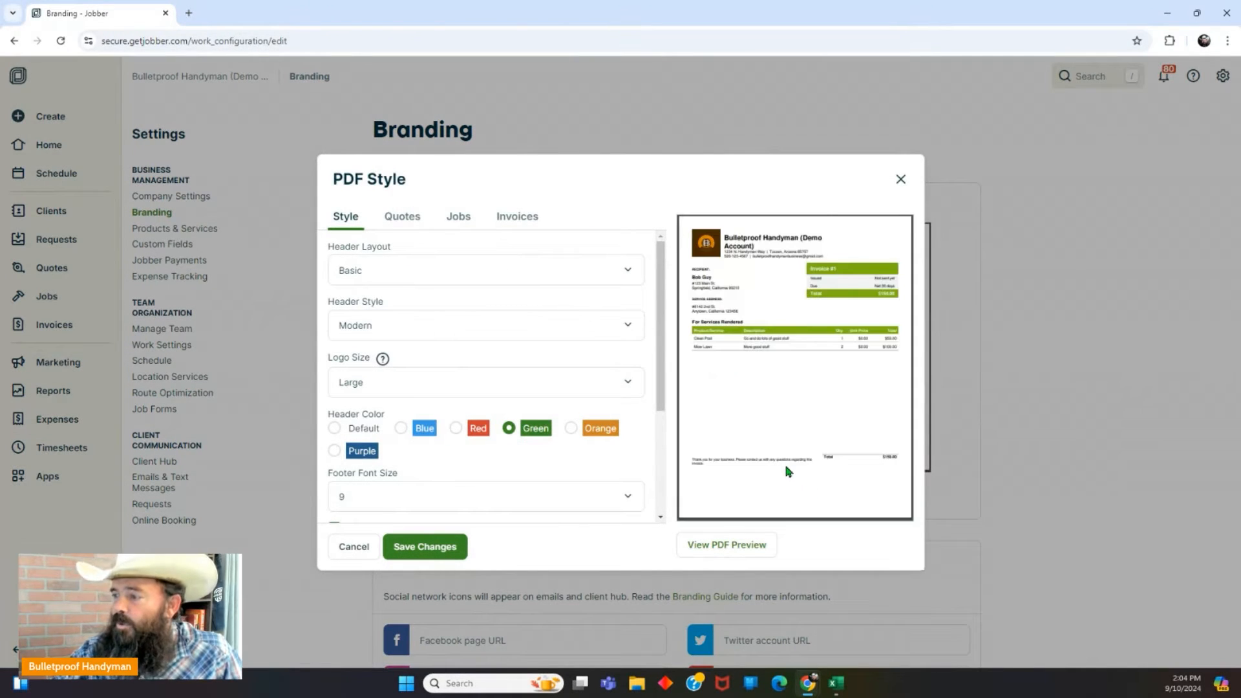
pyautogui.scroll(-2, 571, 382)
pyautogui.scroll(-1, 534, 341)
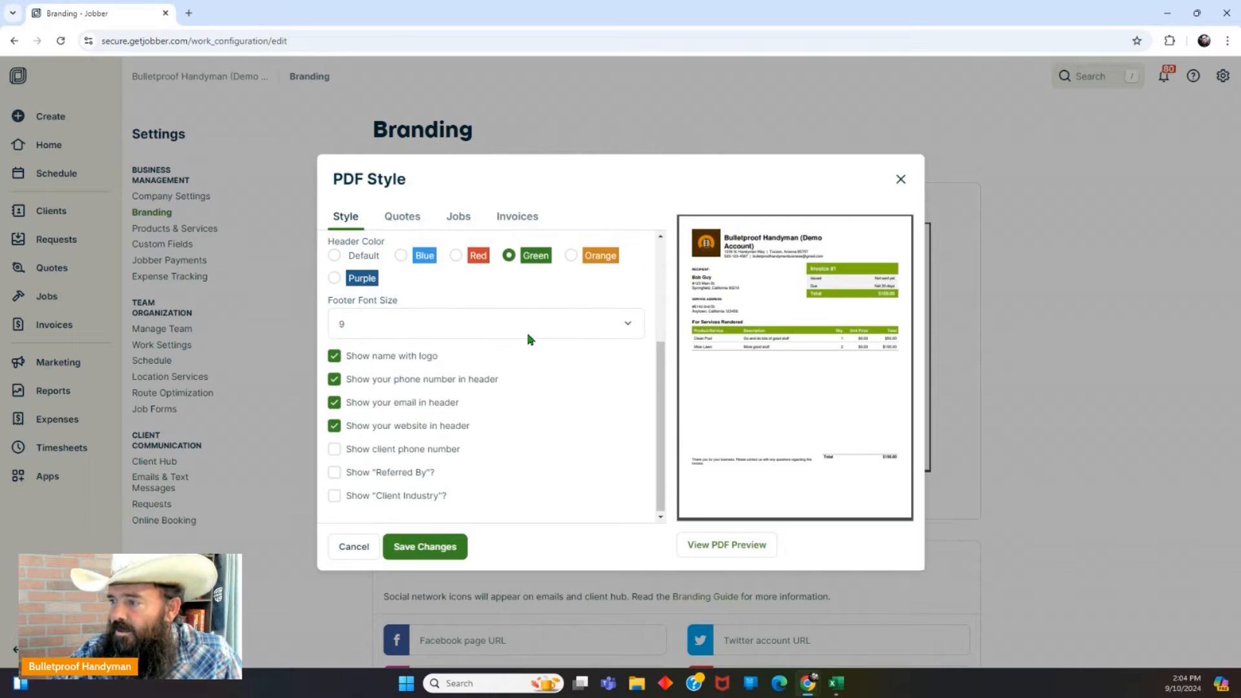
pyautogui.scroll(5, 527, 335)
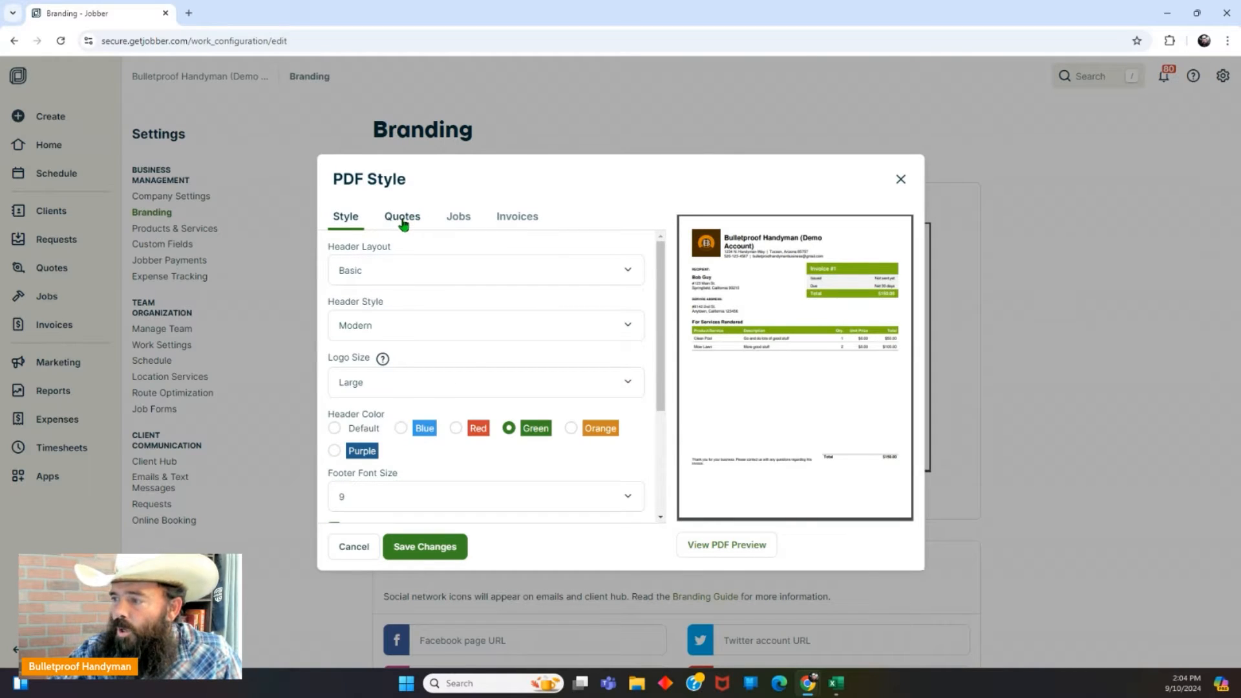
# Step: In the PDF style for quotes, keep 'Refer to Quote as Estimate' enabled and save the changes
pyautogui.click(401, 221)
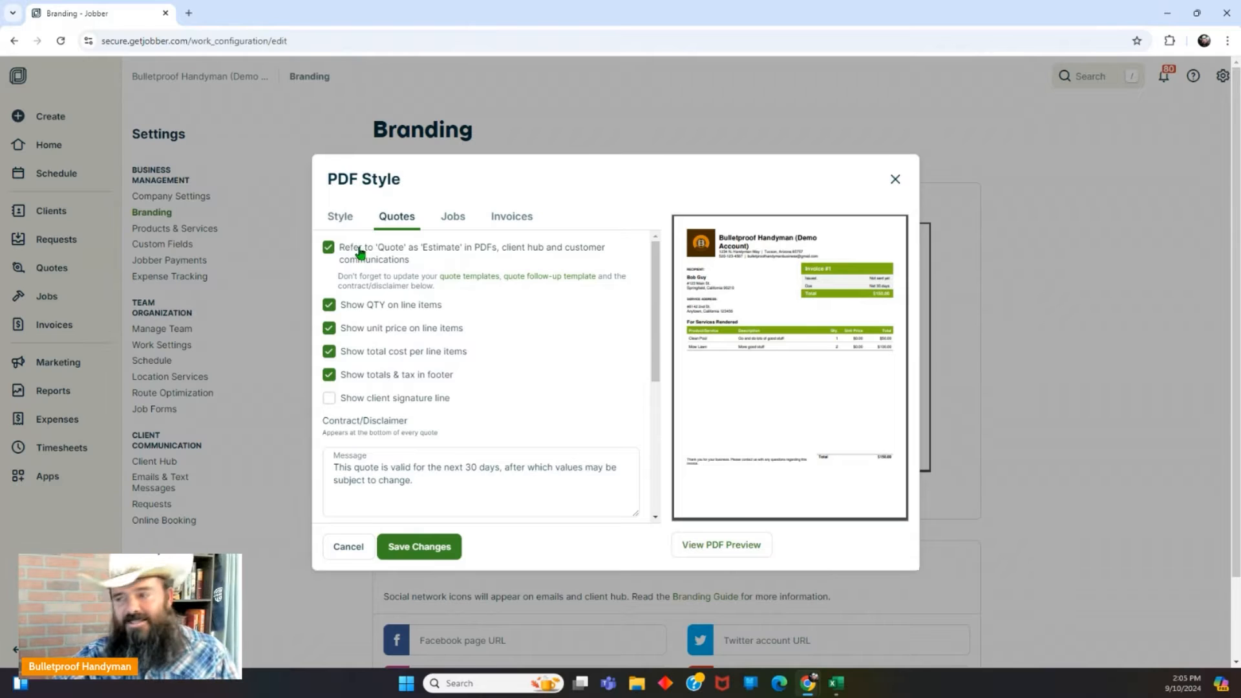
pyautogui.click(330, 250)
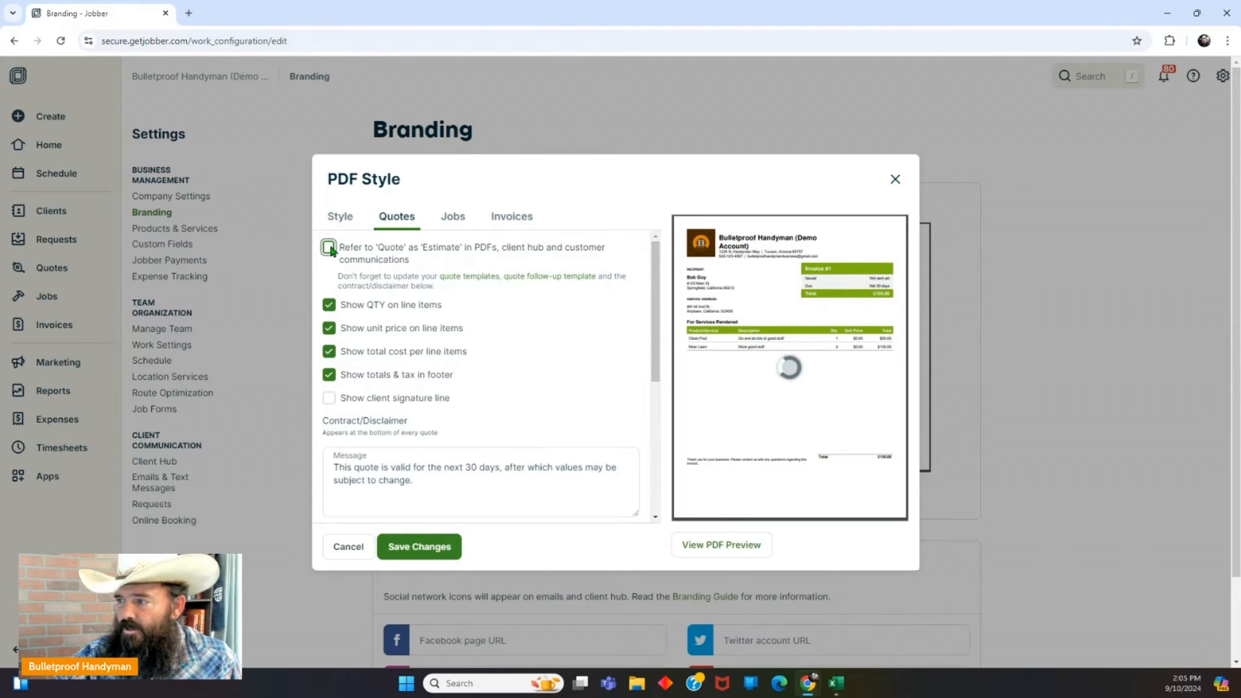
pyautogui.click(331, 251)
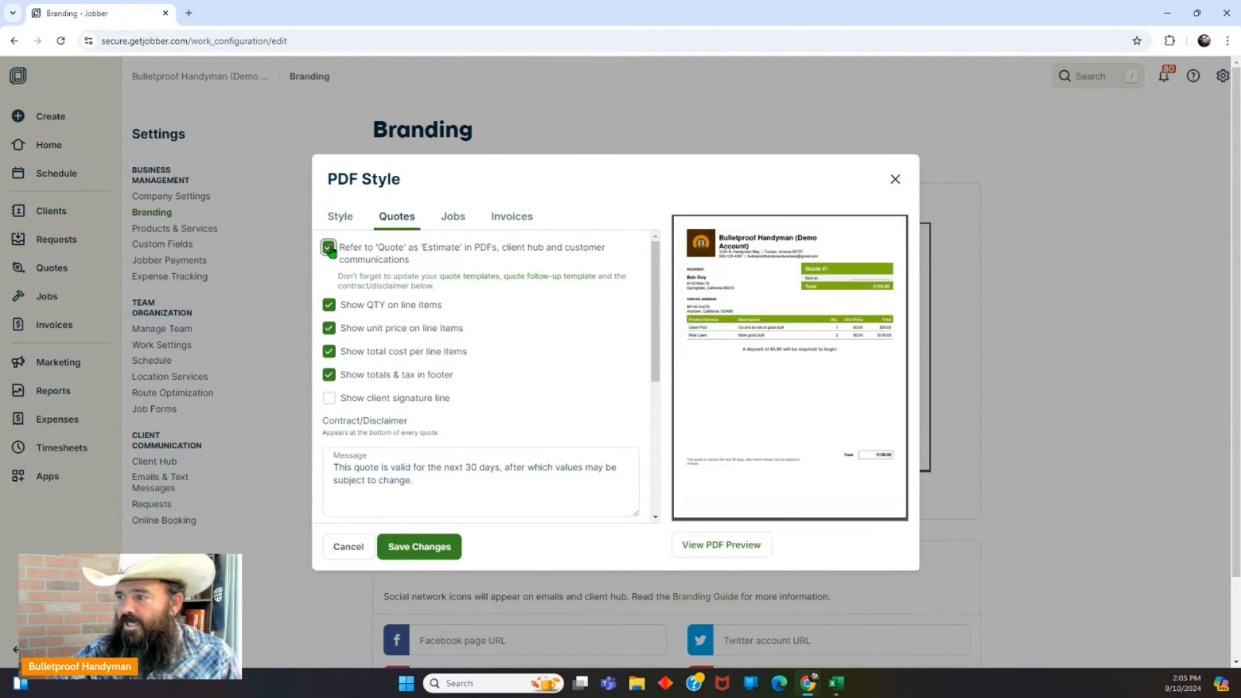
pyautogui.click(434, 554)
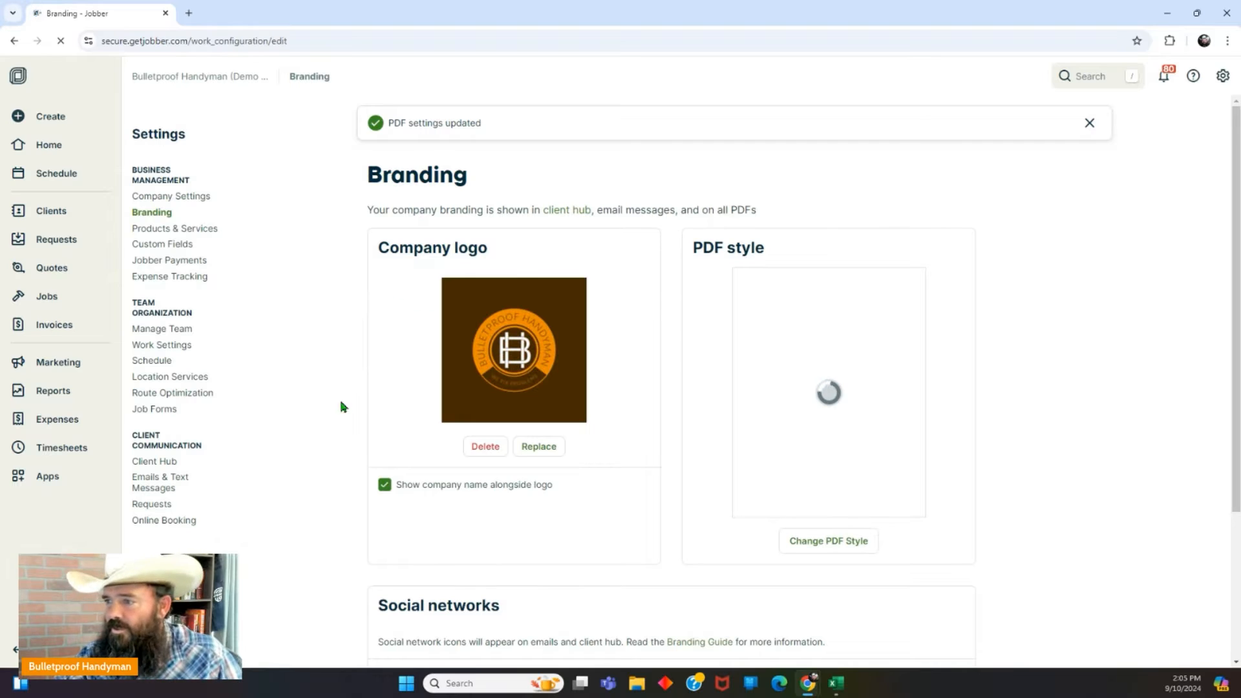
# Step: Create a new quote from the home page and dismiss the 'How to create winning quotes' banner
pyautogui.click(45, 149)
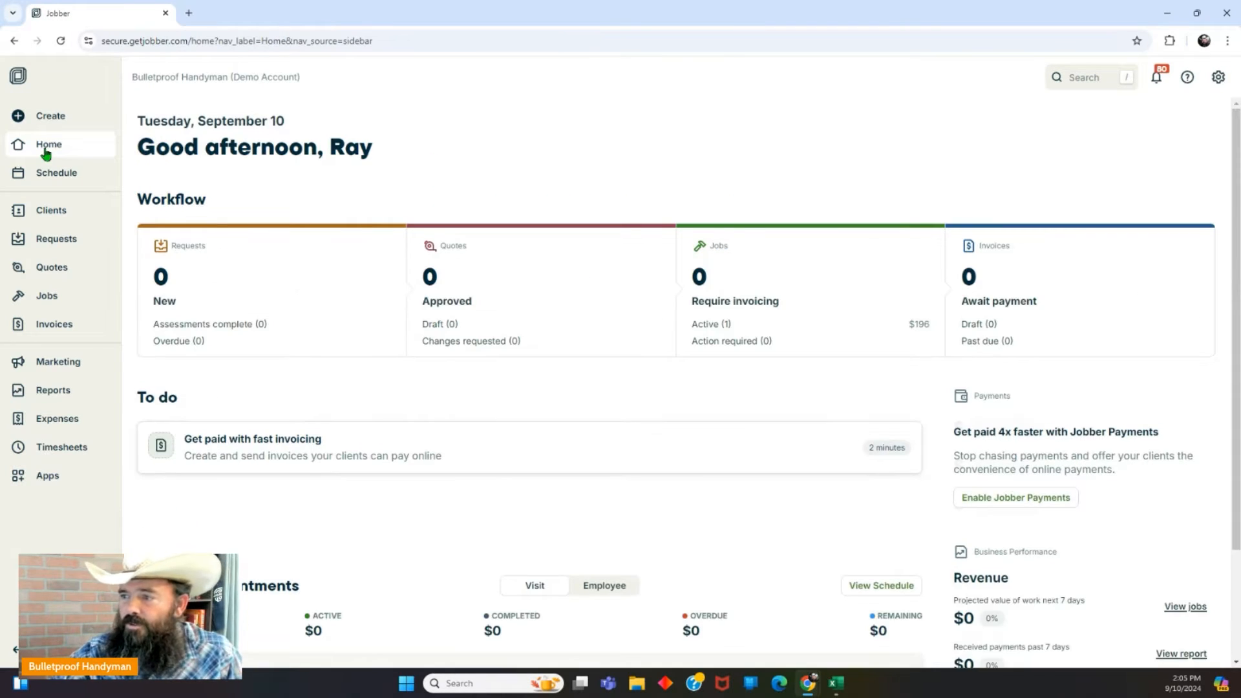
pyautogui.click(59, 119)
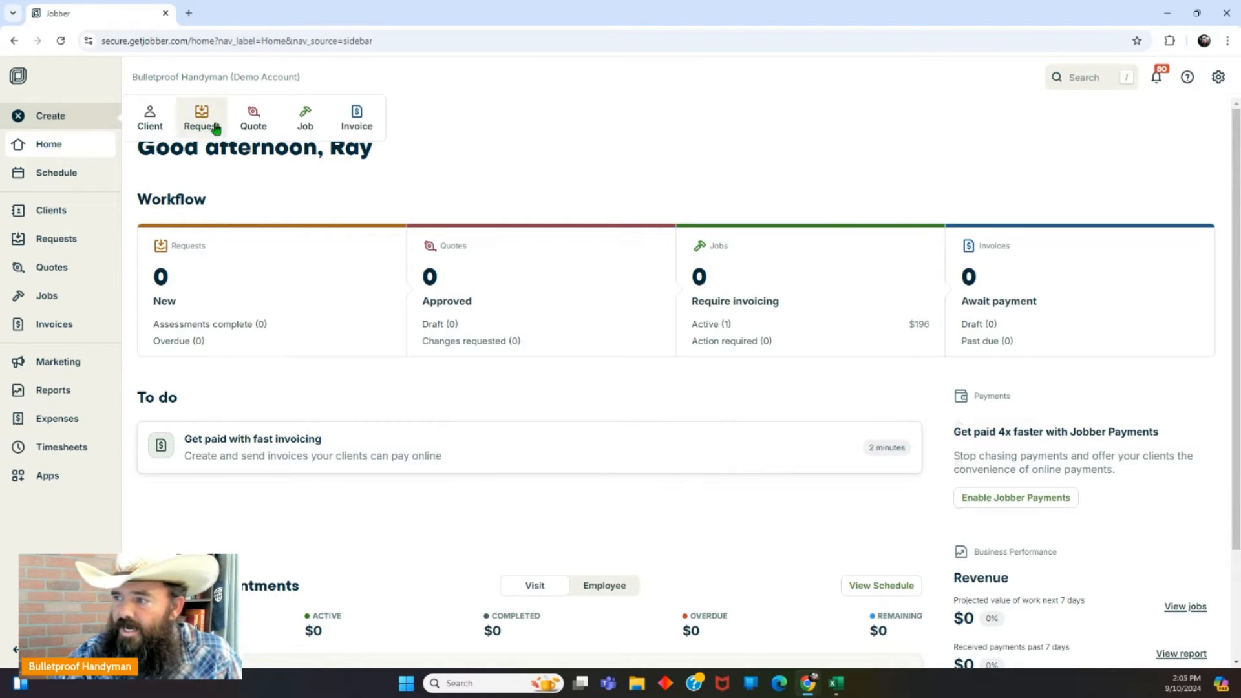
pyautogui.click(257, 125)
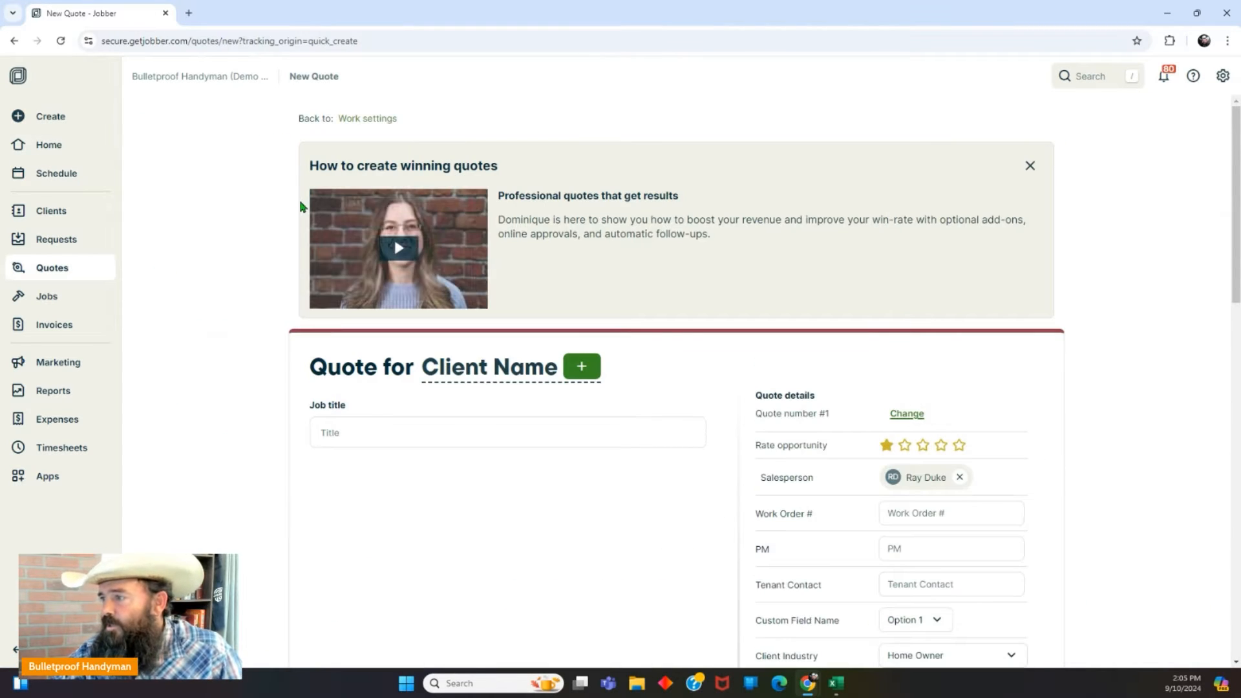
pyautogui.click(1029, 167)
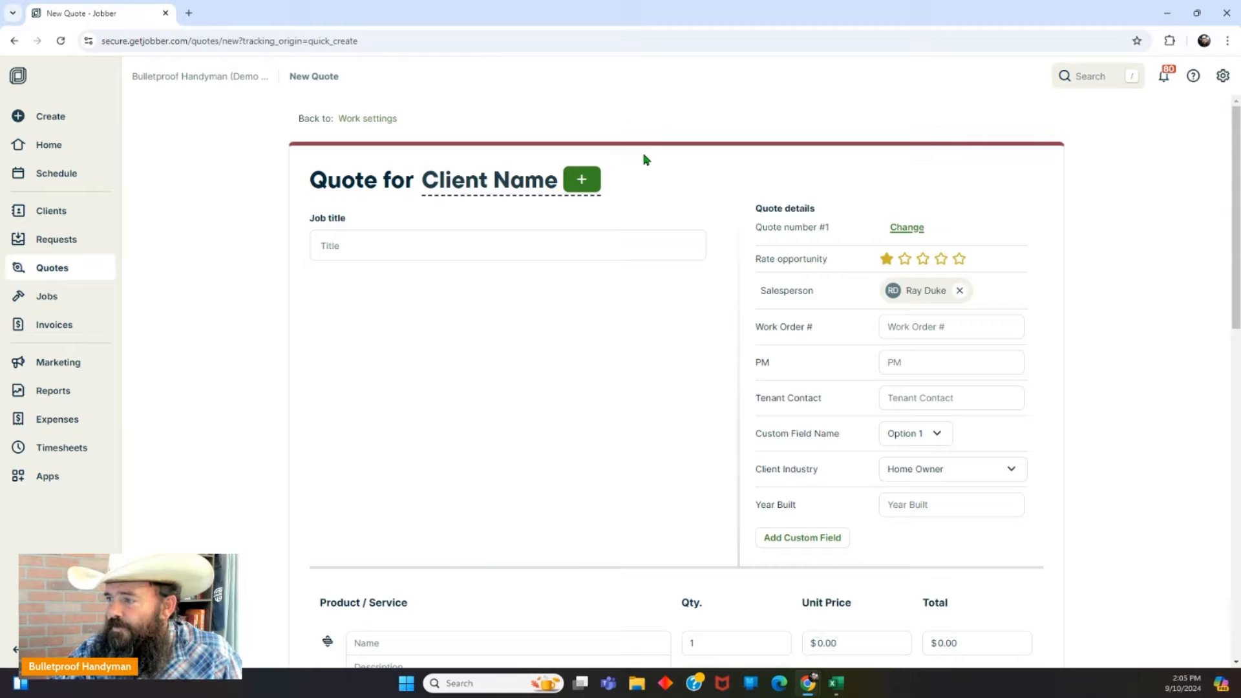
# Step: Search the clients for "fan" and assign Fancy Nancy Realty And Management LLC to the quote
pyautogui.click(583, 181)
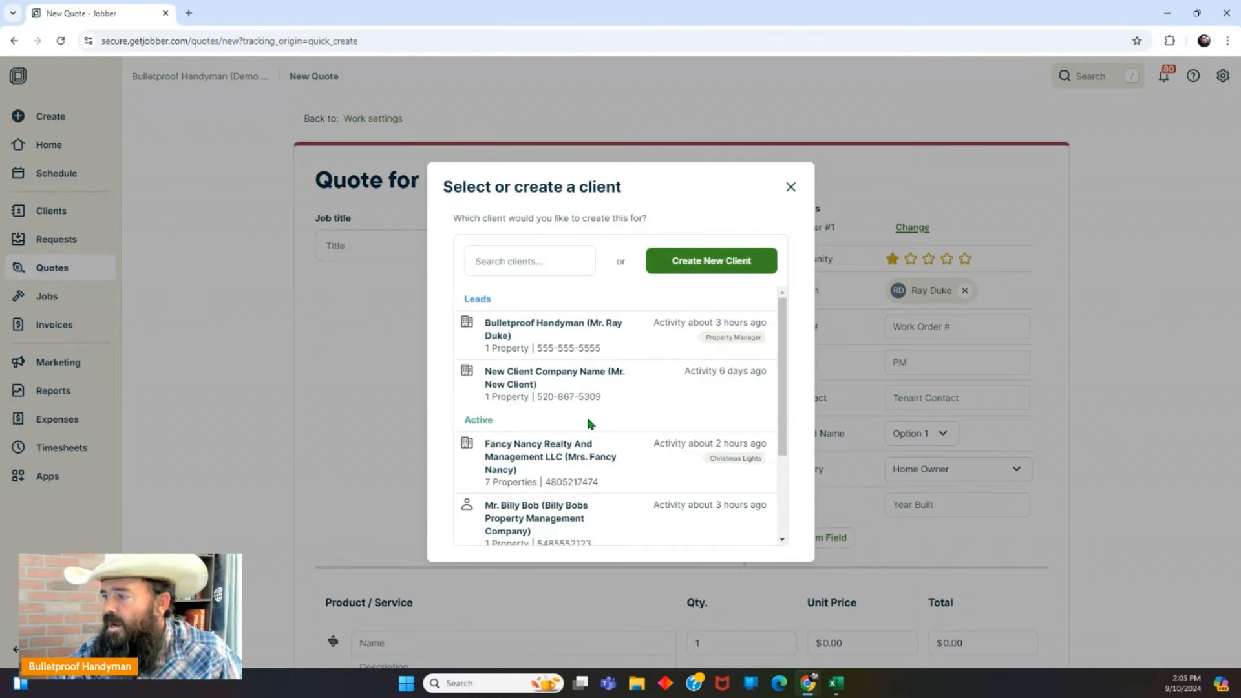
pyautogui.scroll(-3, 555, 487)
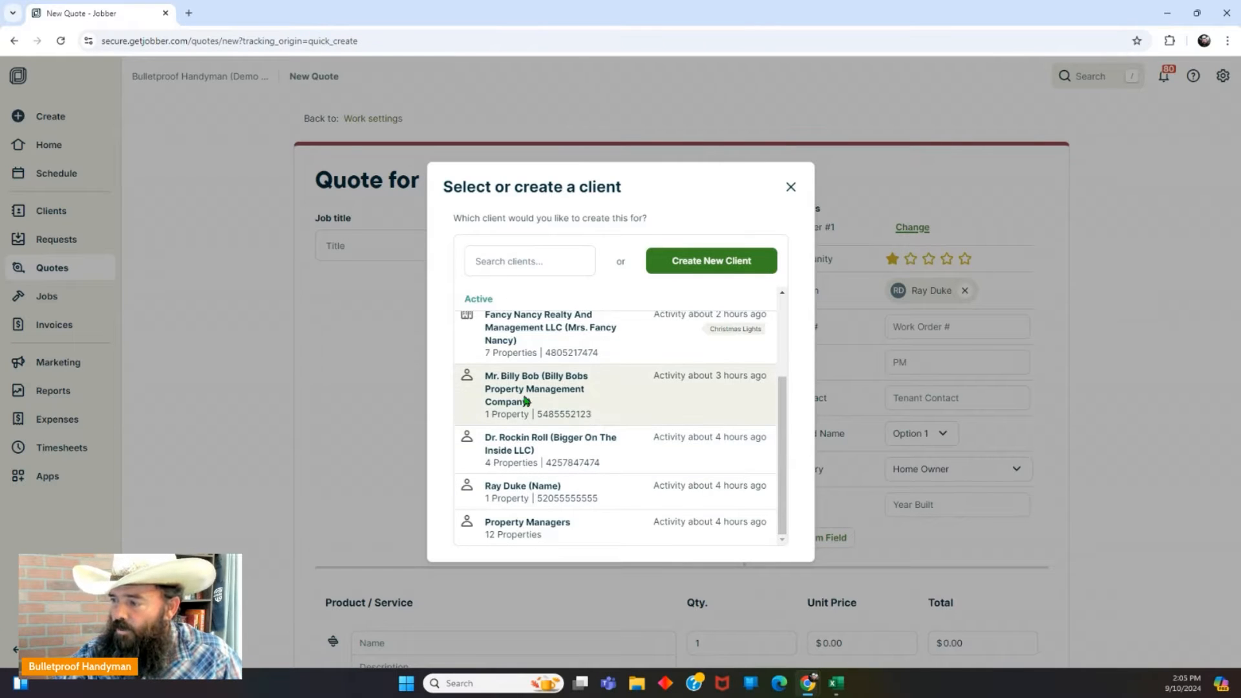
pyautogui.scroll(3, 527, 424)
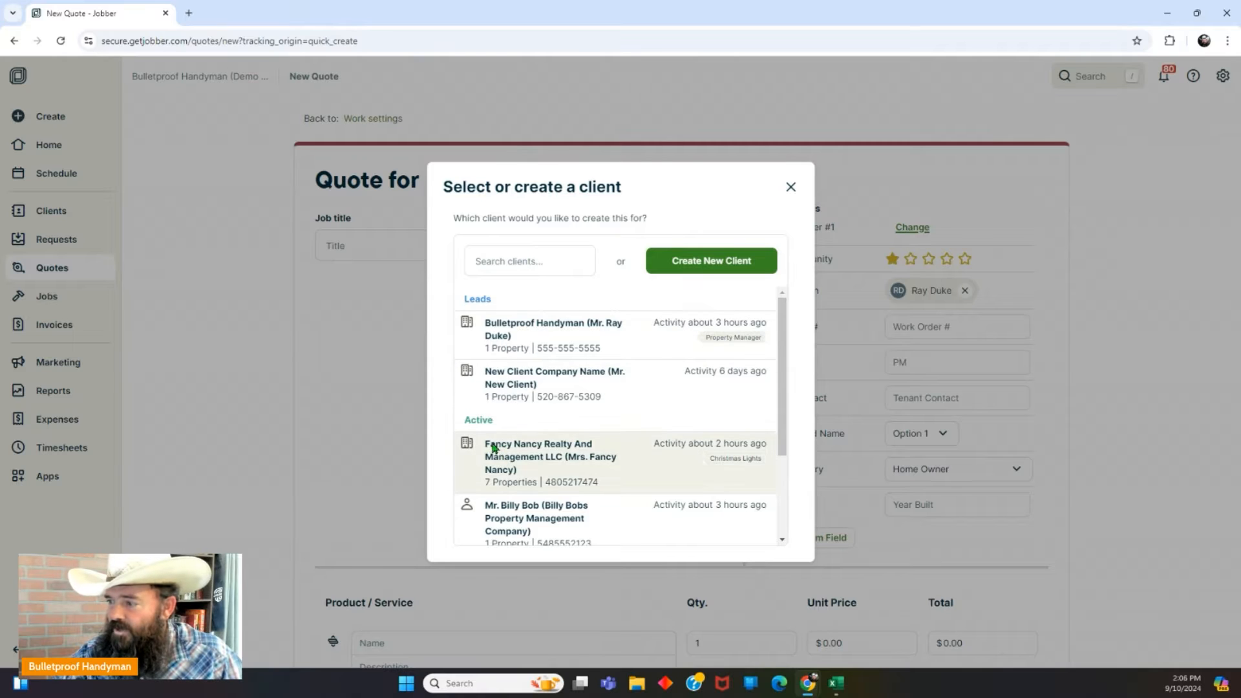
pyautogui.click(530, 263)
pyautogui.write('fan')
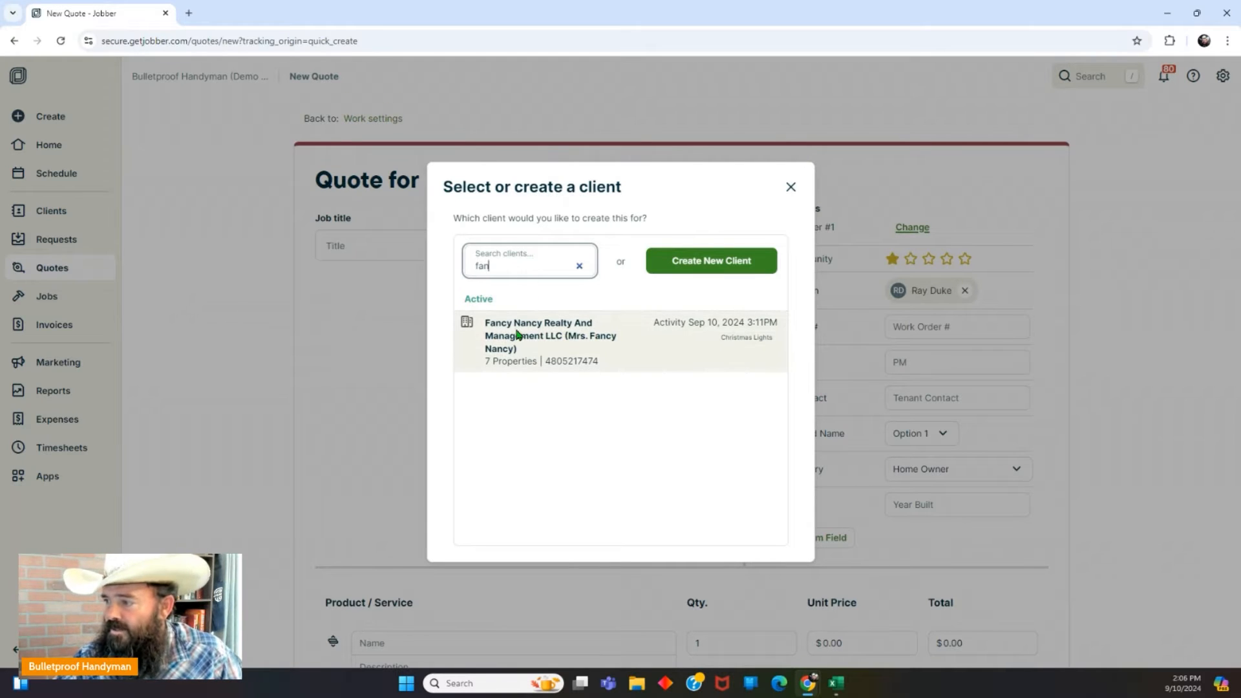
pyautogui.click(517, 334)
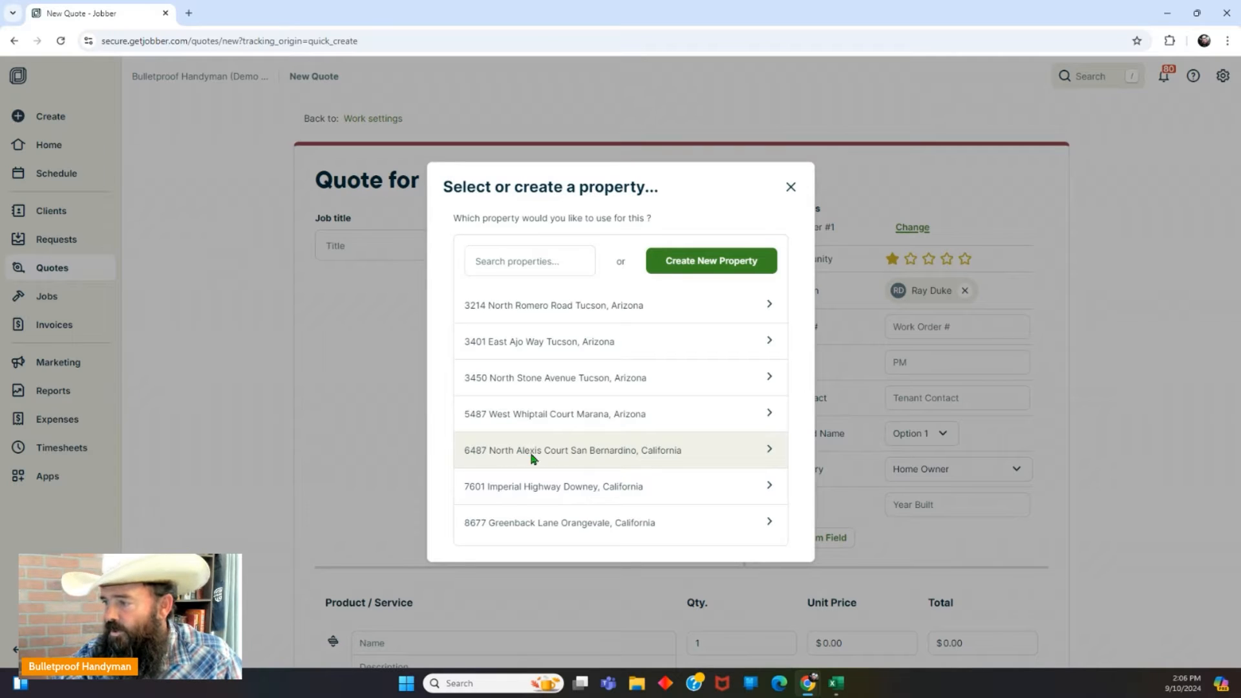
# Step: Search the client's properties for "ber" and choose the San Bernardino, California property for the quote
pyautogui.click(524, 262)
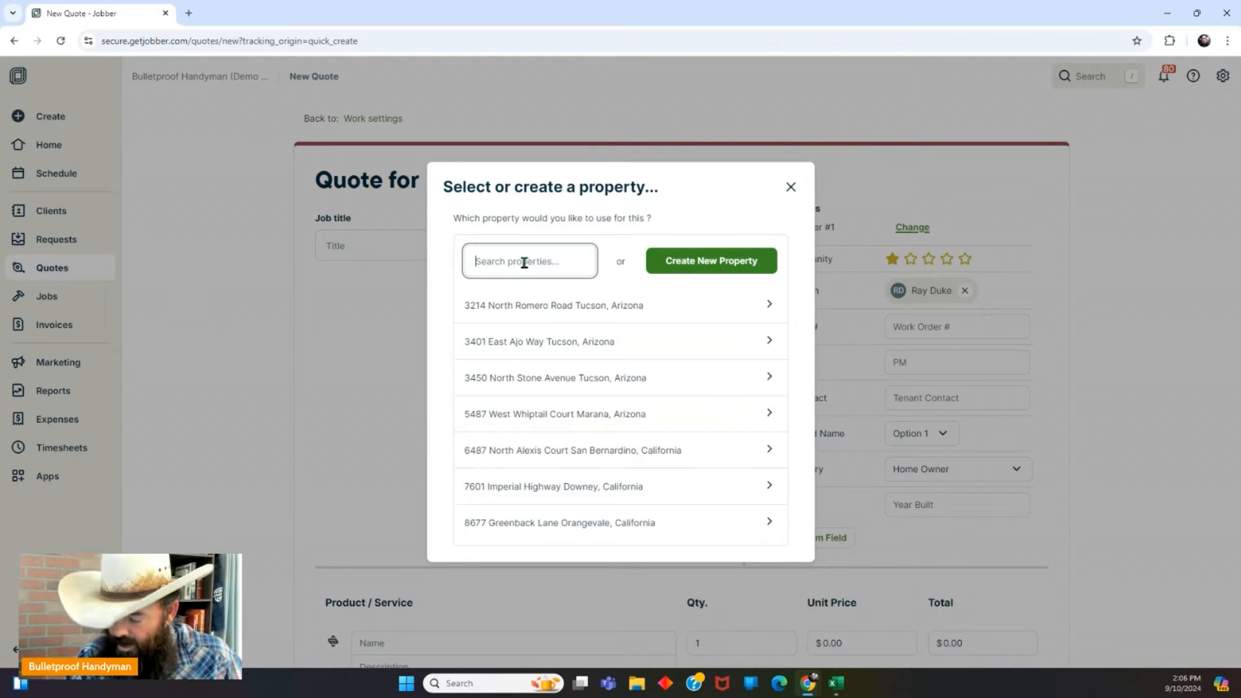
pyautogui.write('te')
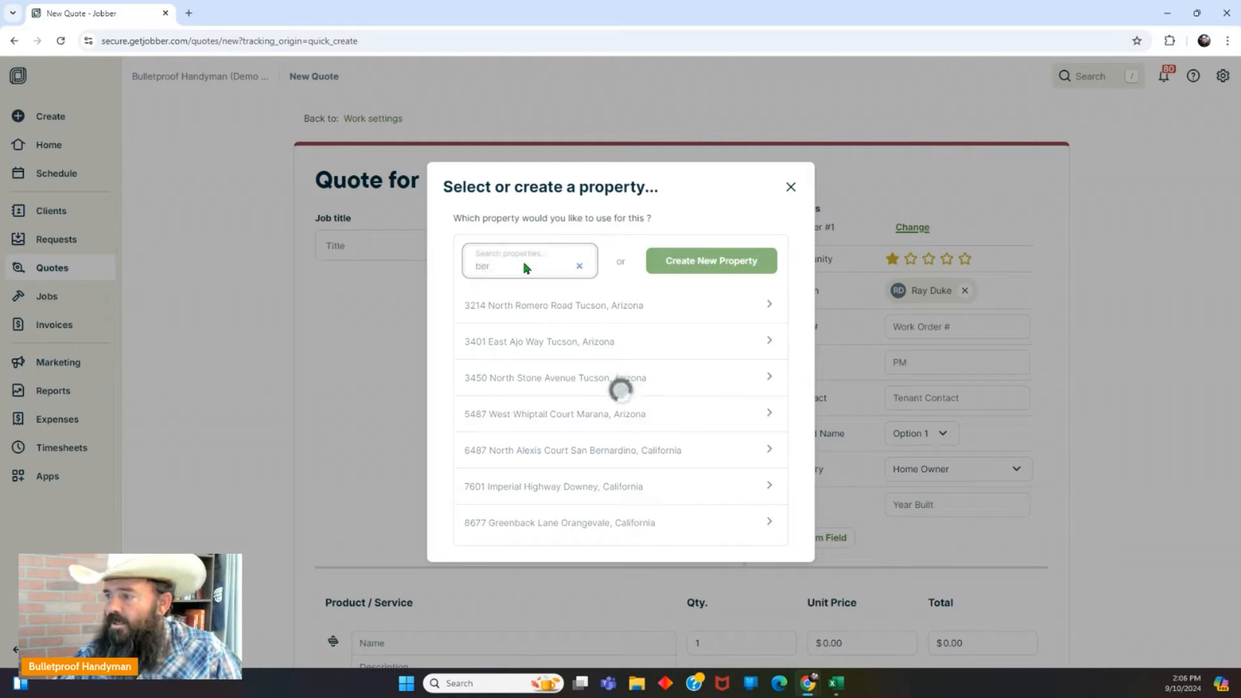
pyautogui.write('r')
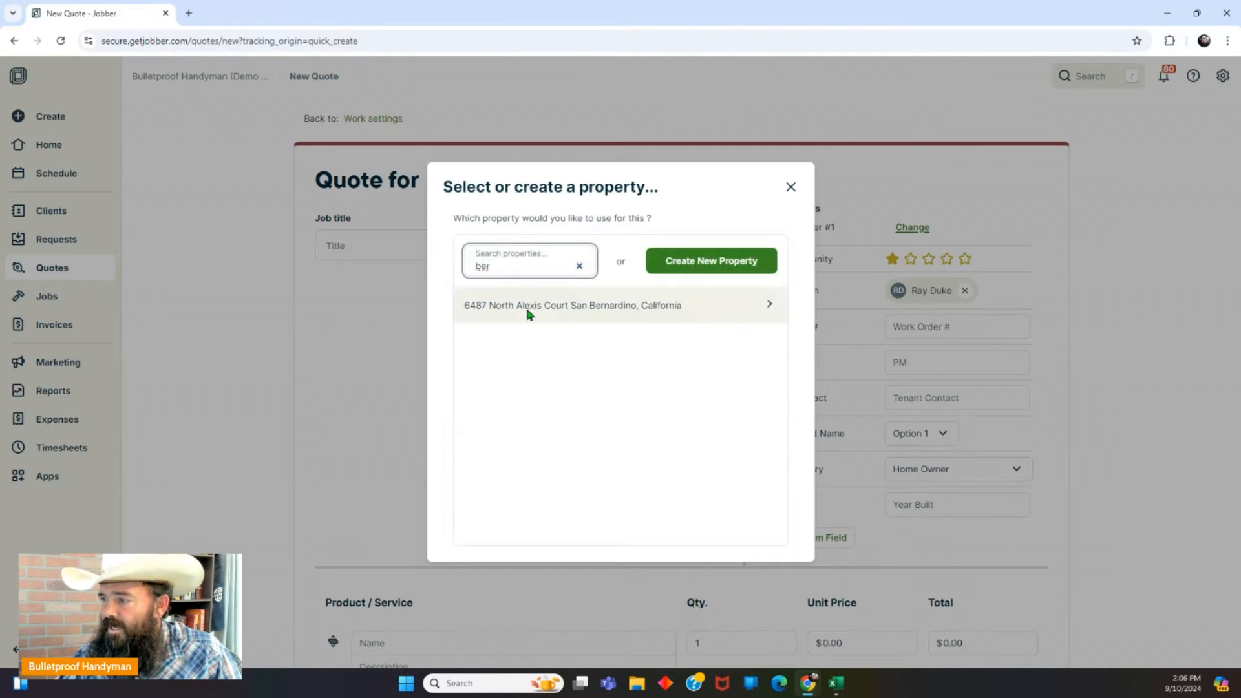
pyautogui.click(527, 311)
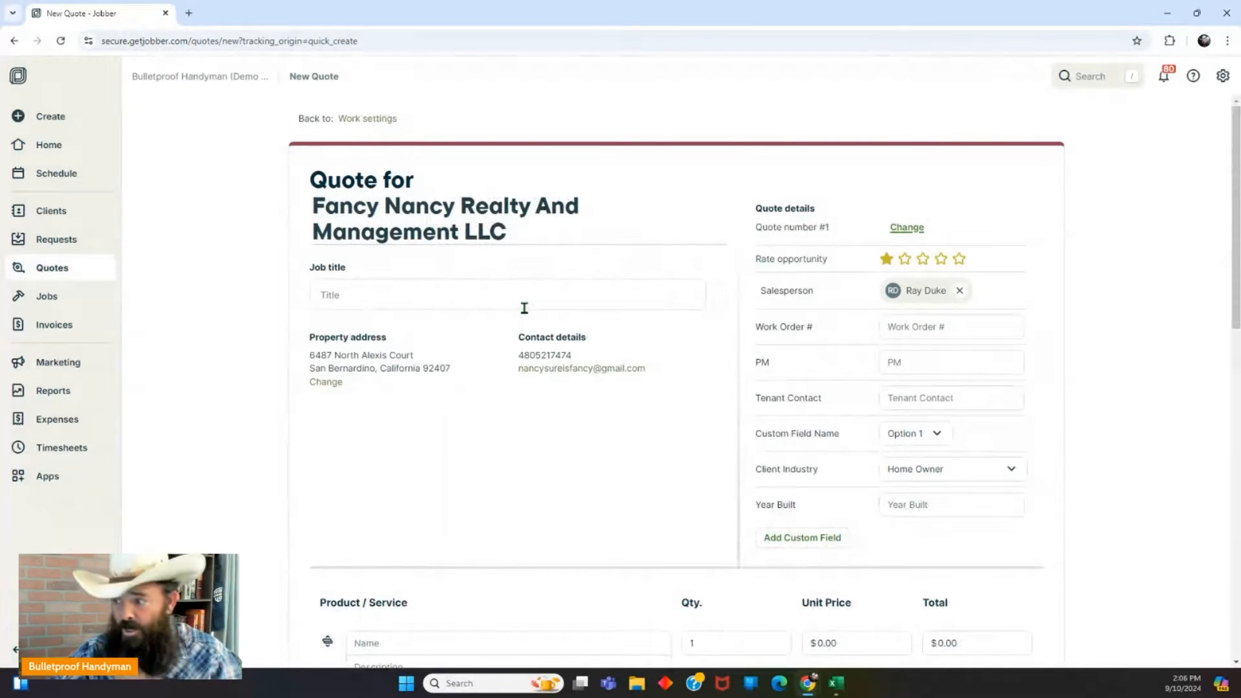
# Step: Copy the property's street address into the job title and add the word "Estimate" after it
pyautogui.moveTo(311, 353); pyautogui.dragTo(411, 357)
pyautogui.rightClick(411, 357)
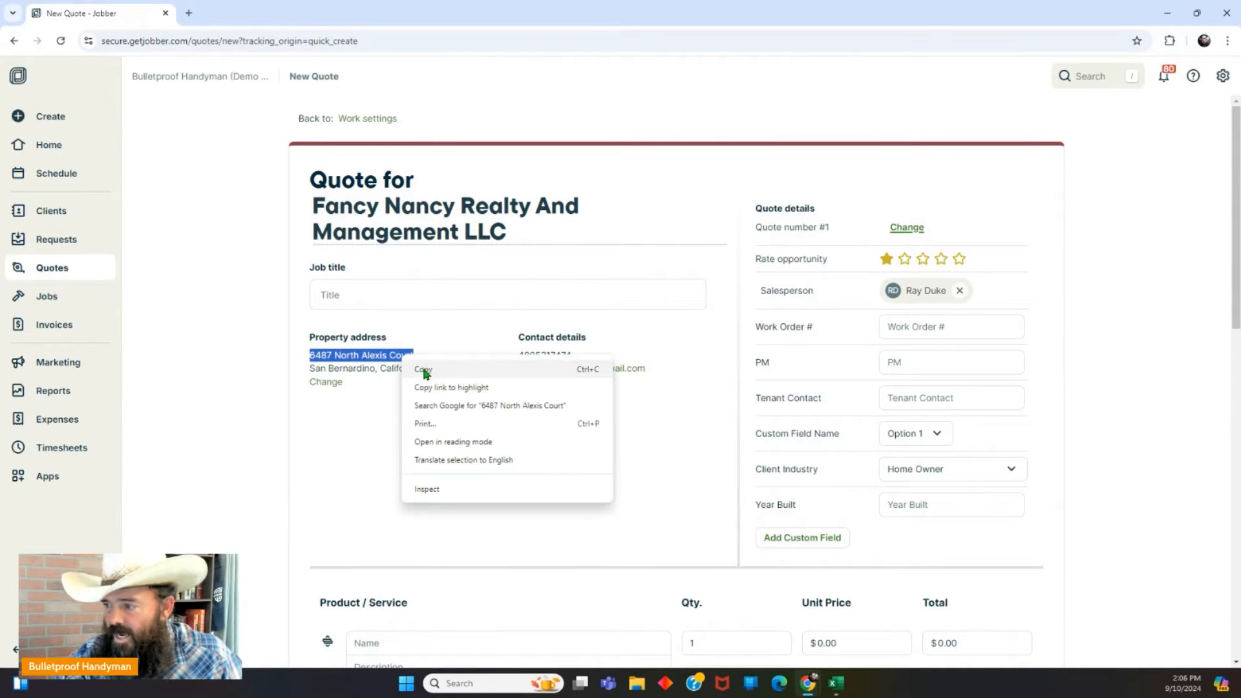
pyautogui.click(425, 369)
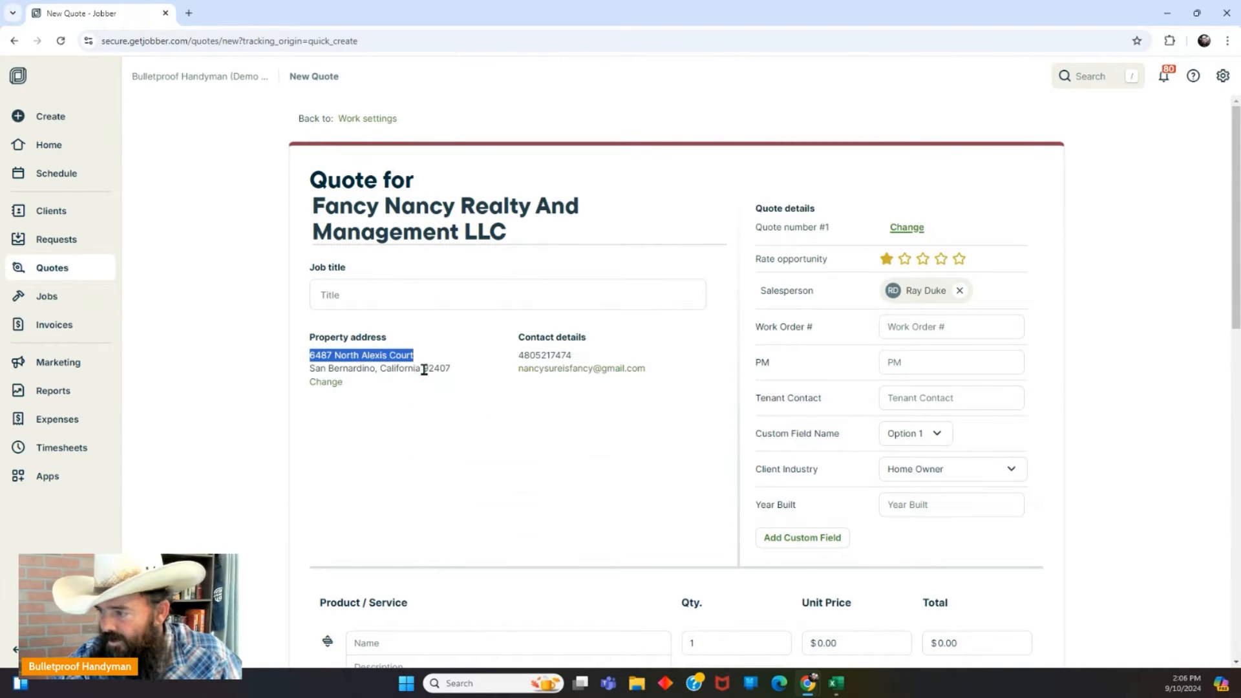
pyautogui.click(369, 292)
pyautogui.rightClick(368, 292)
pyautogui.click(401, 420)
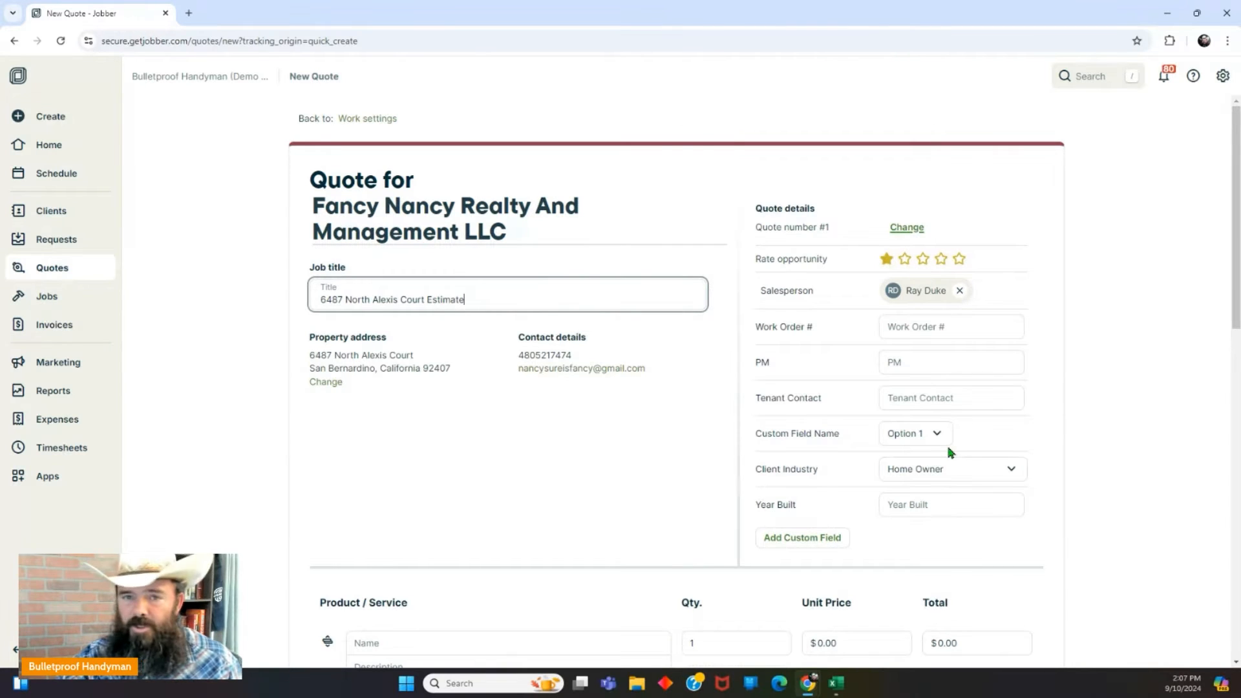
pyautogui.click(805, 543)
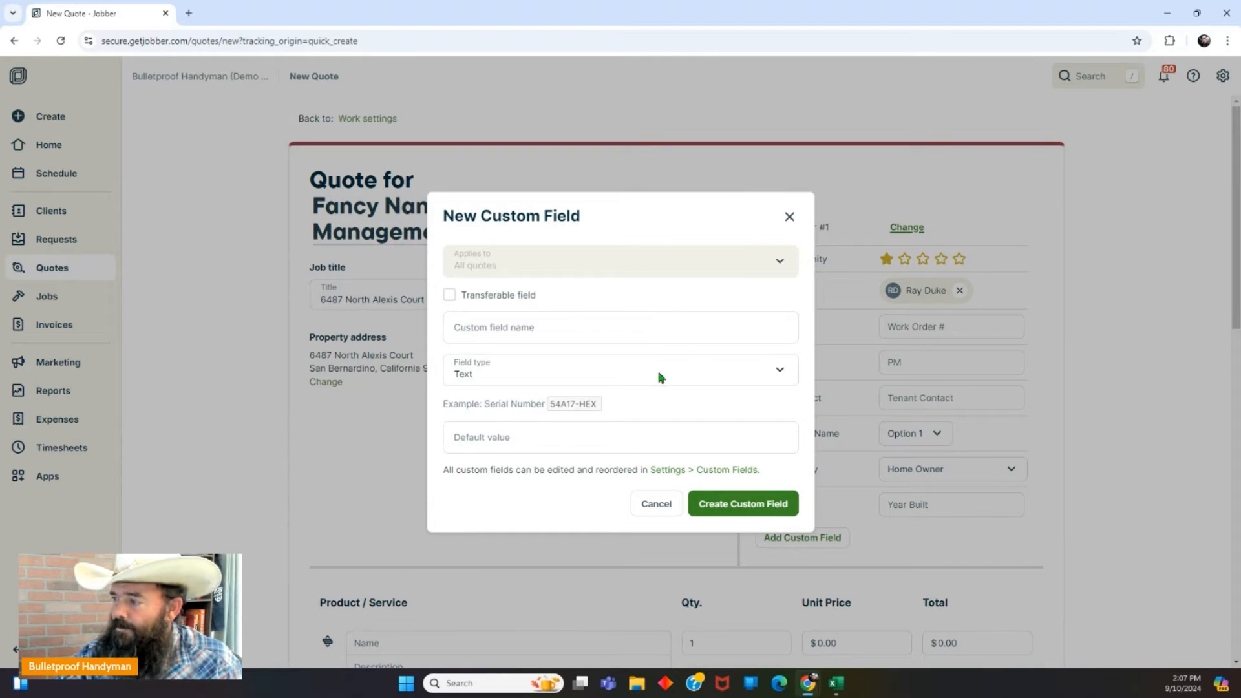
pyautogui.click(779, 373)
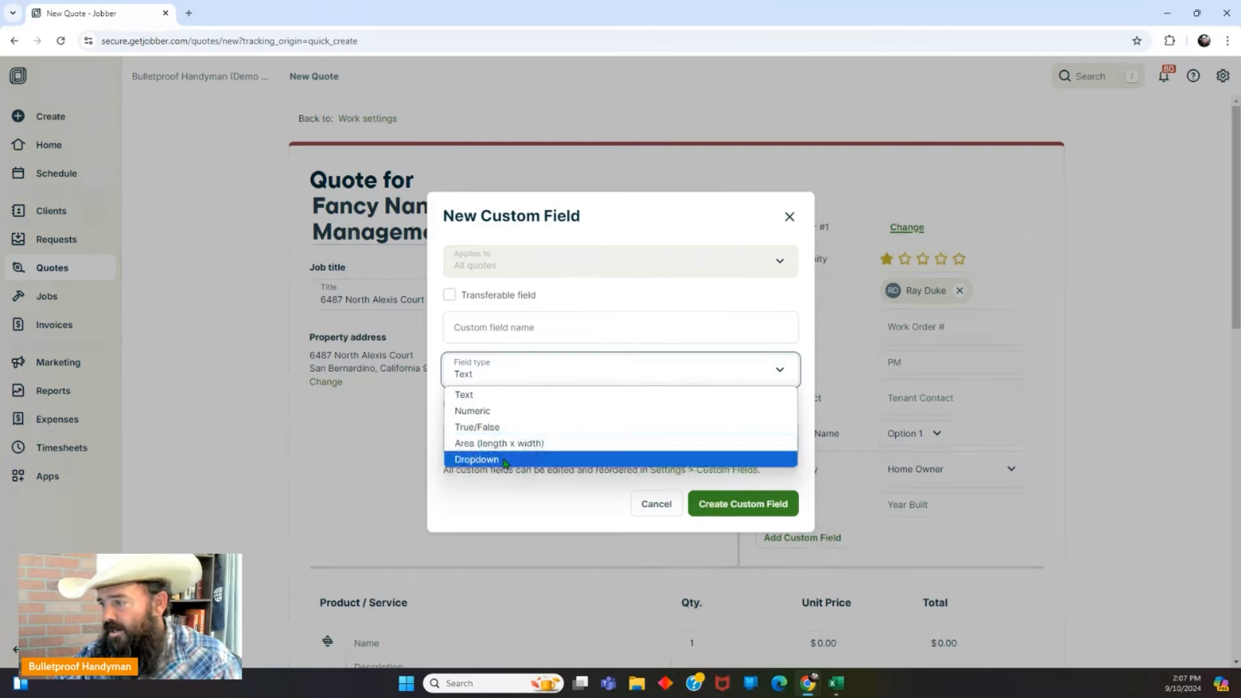
pyautogui.click(512, 511)
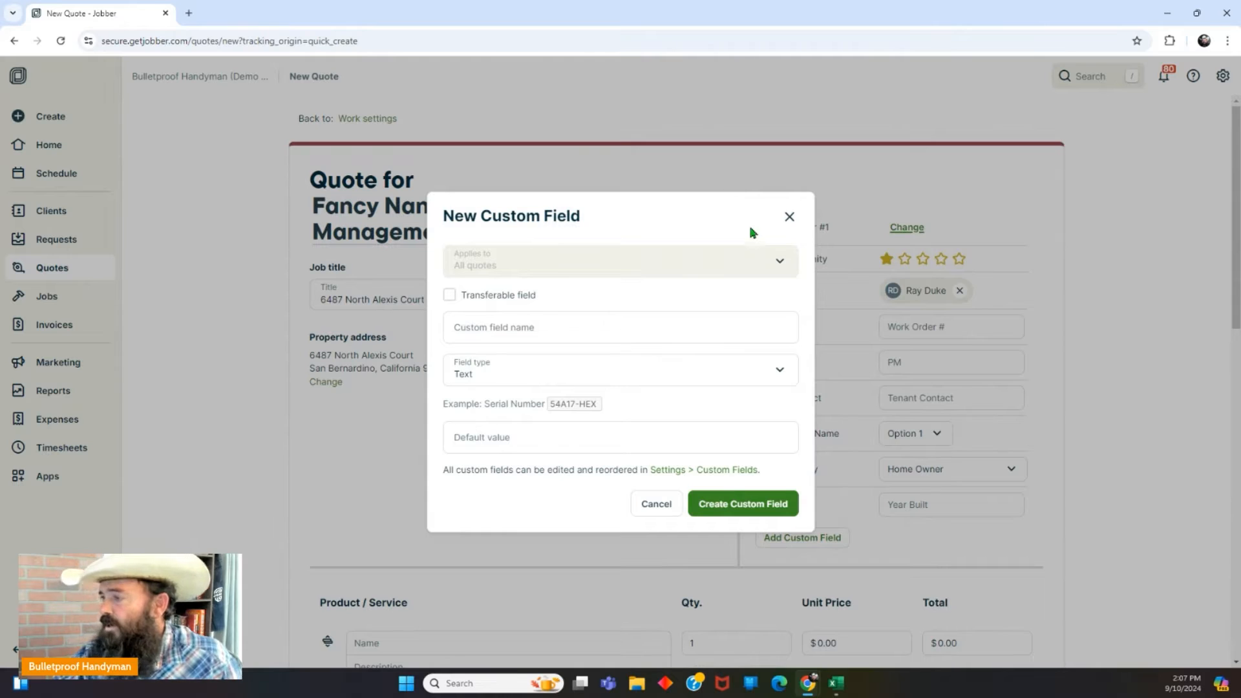
pyautogui.click(789, 220)
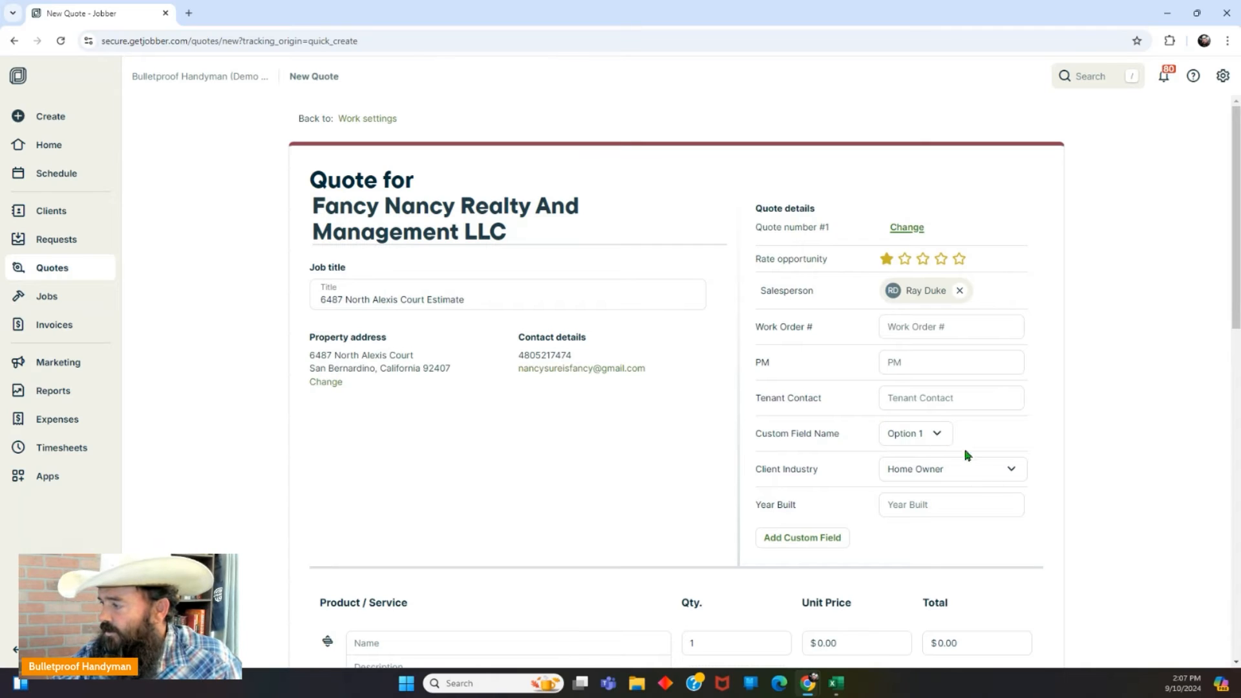
# Step: Set the quote's client industry to Commercial Property Manager and the year built to 1958
pyautogui.click(1012, 472)
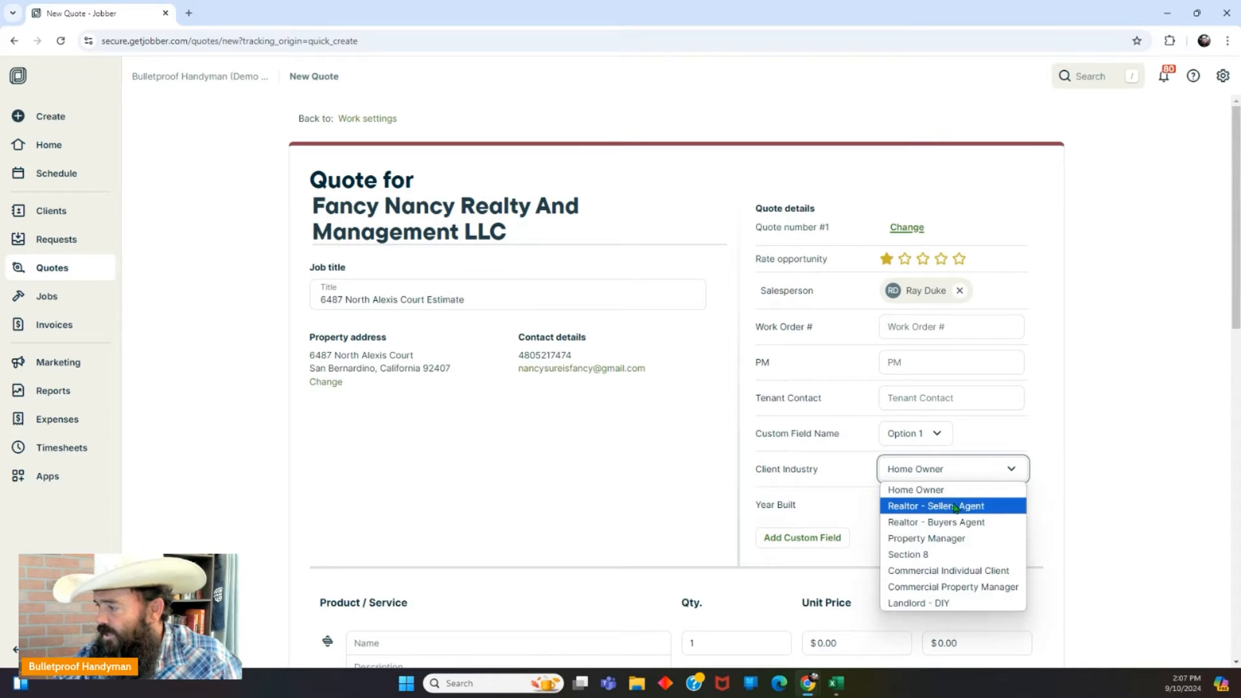
pyautogui.click(917, 589)
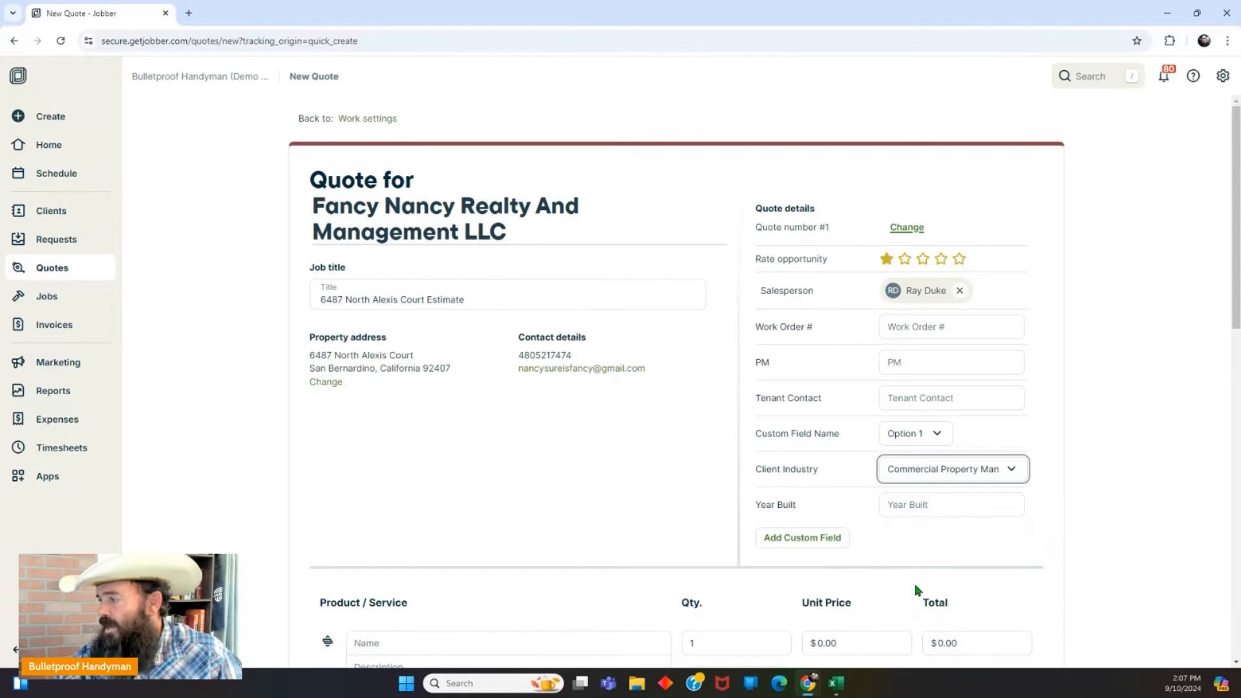
pyautogui.click(939, 507)
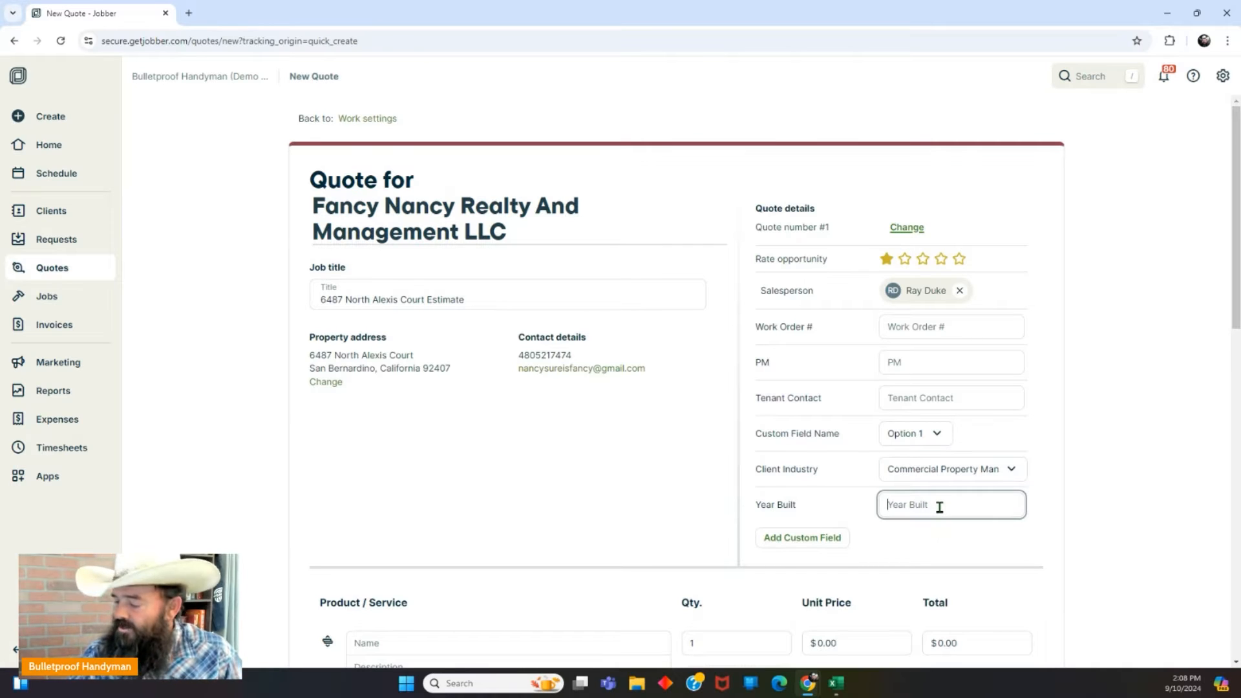
pyautogui.write('1958')
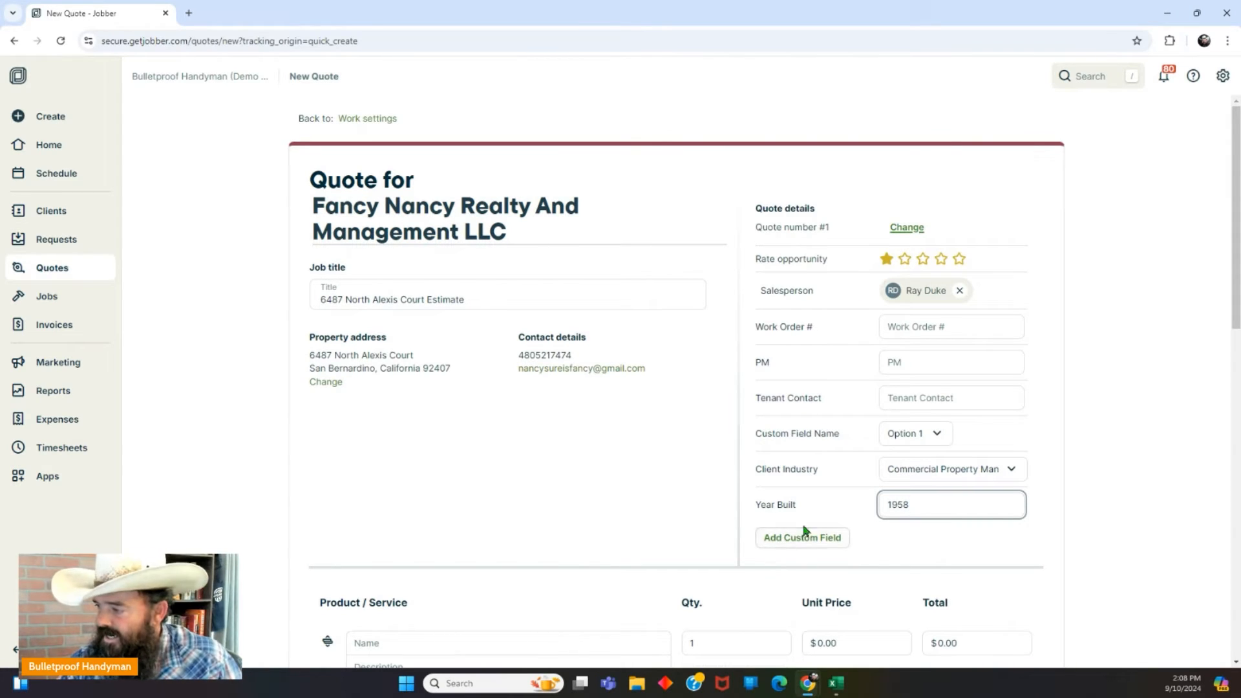
pyautogui.click(217, 495)
# Step: Name the first line item "Shed Remodel" as a custom product or service and place the cursor in its description
pyautogui.scroll(-7, 218, 495)
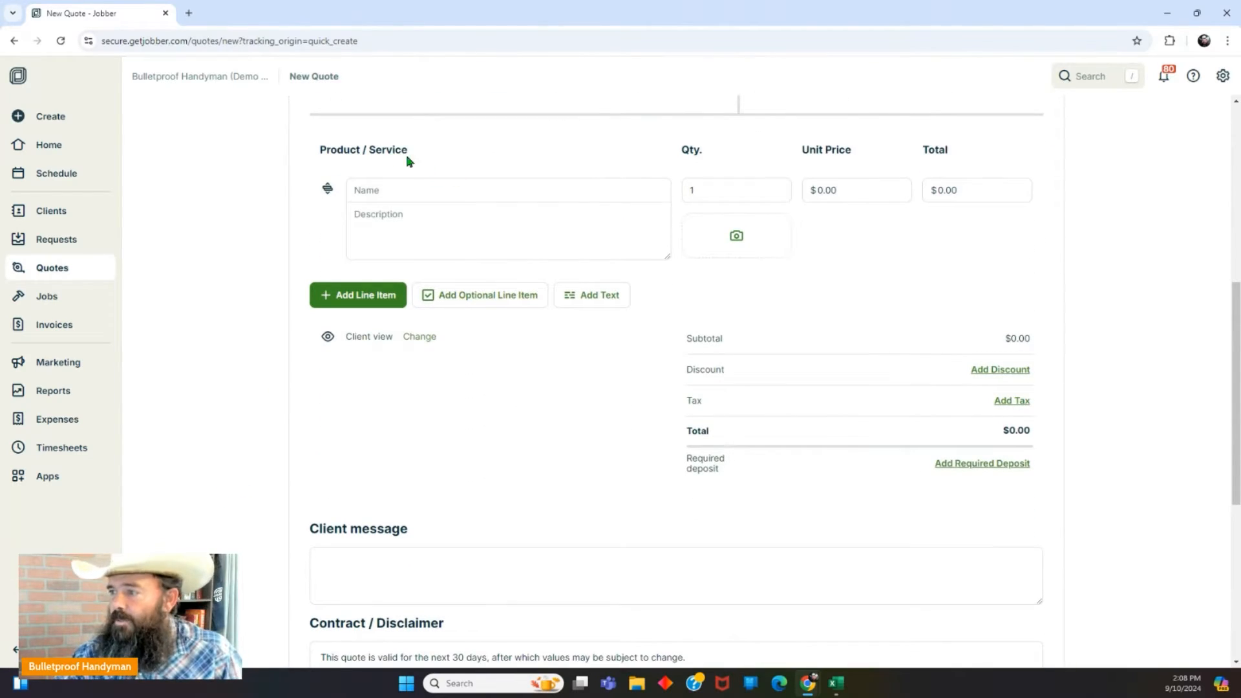
pyautogui.click(487, 191)
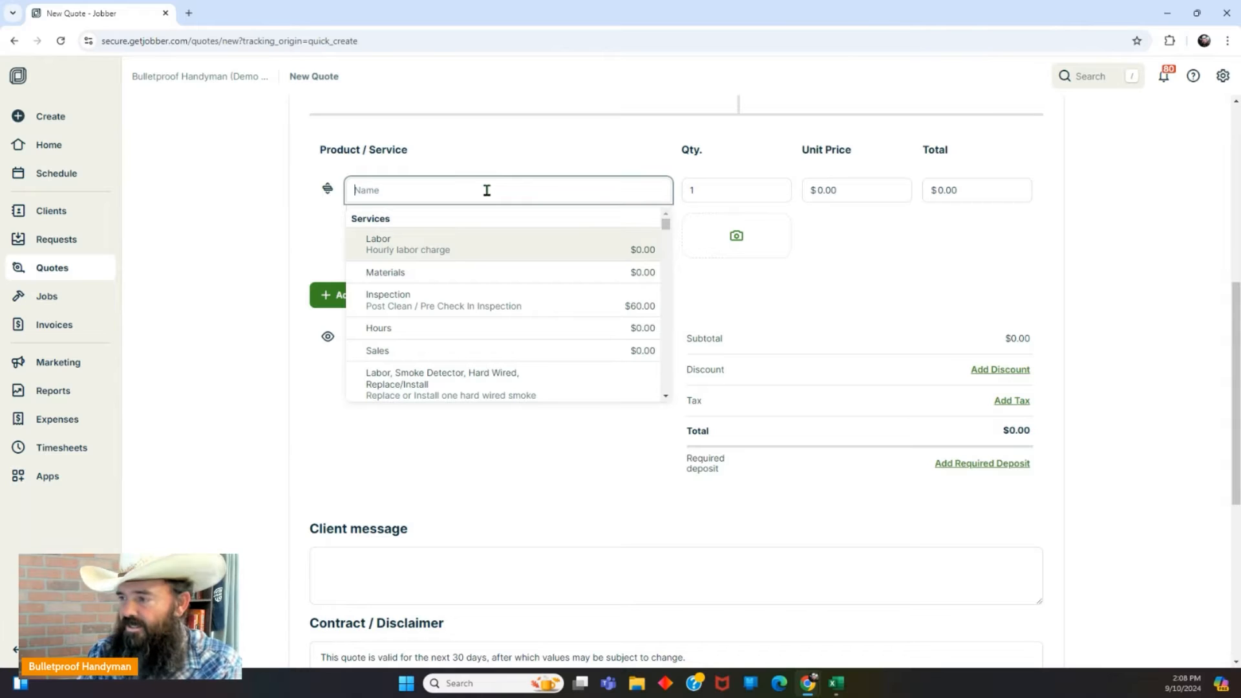
pyautogui.write('Sh')
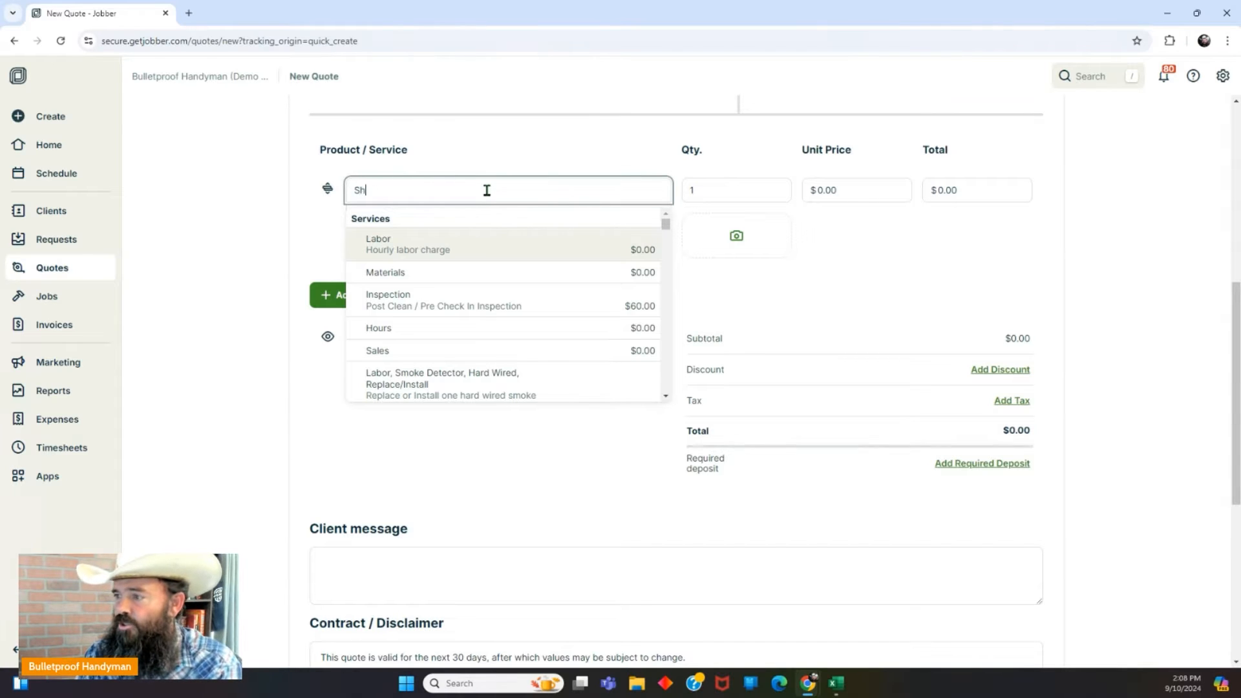
pyautogui.write('ed Remodel')
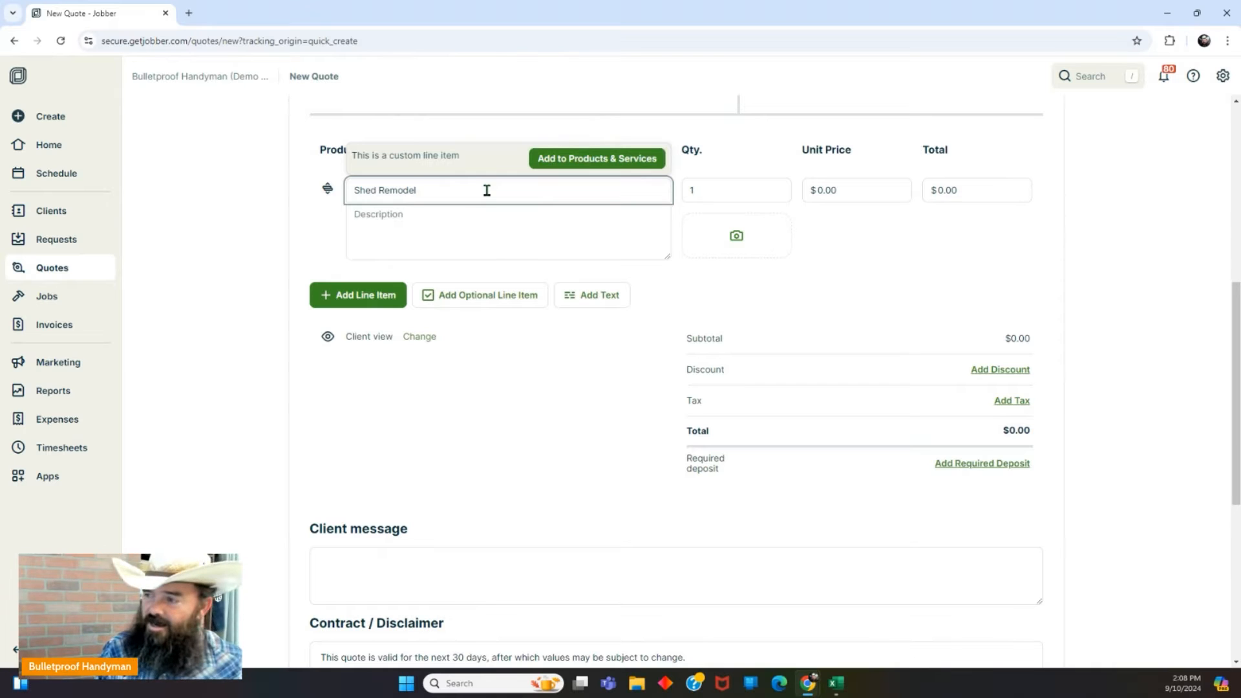
pyautogui.click(397, 237)
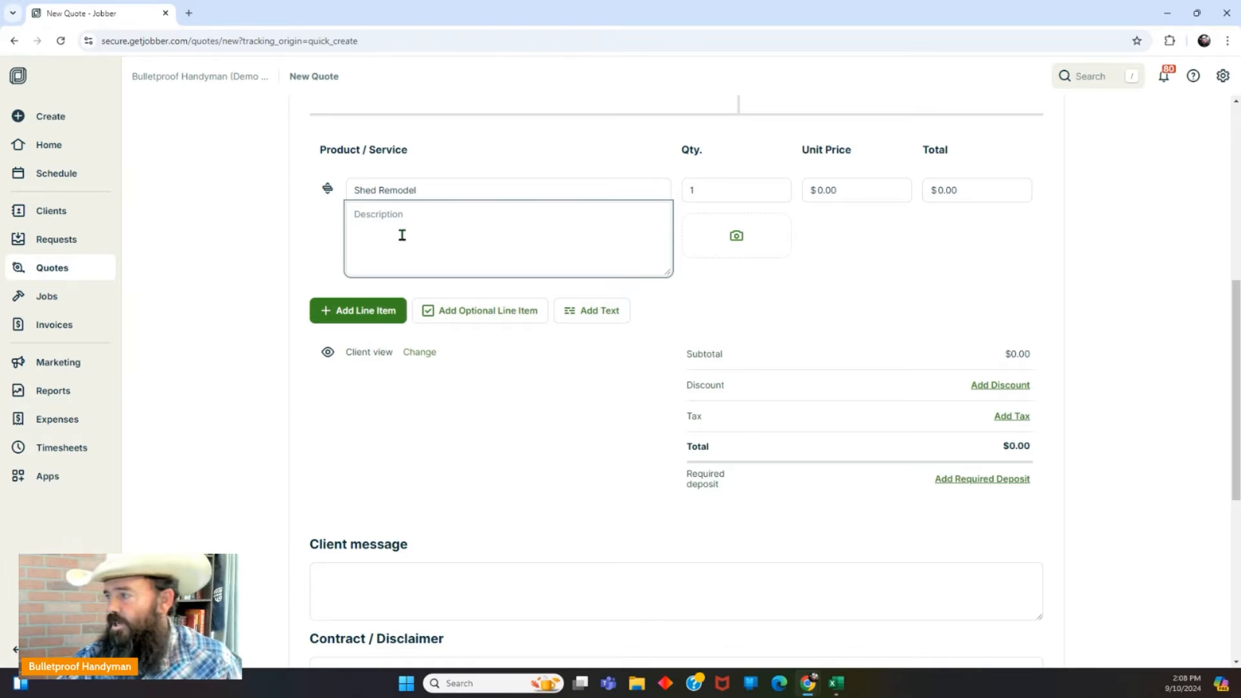
# Step: Set the Shed Remodel line item's total to $1200
pyautogui.click(1010, 194)
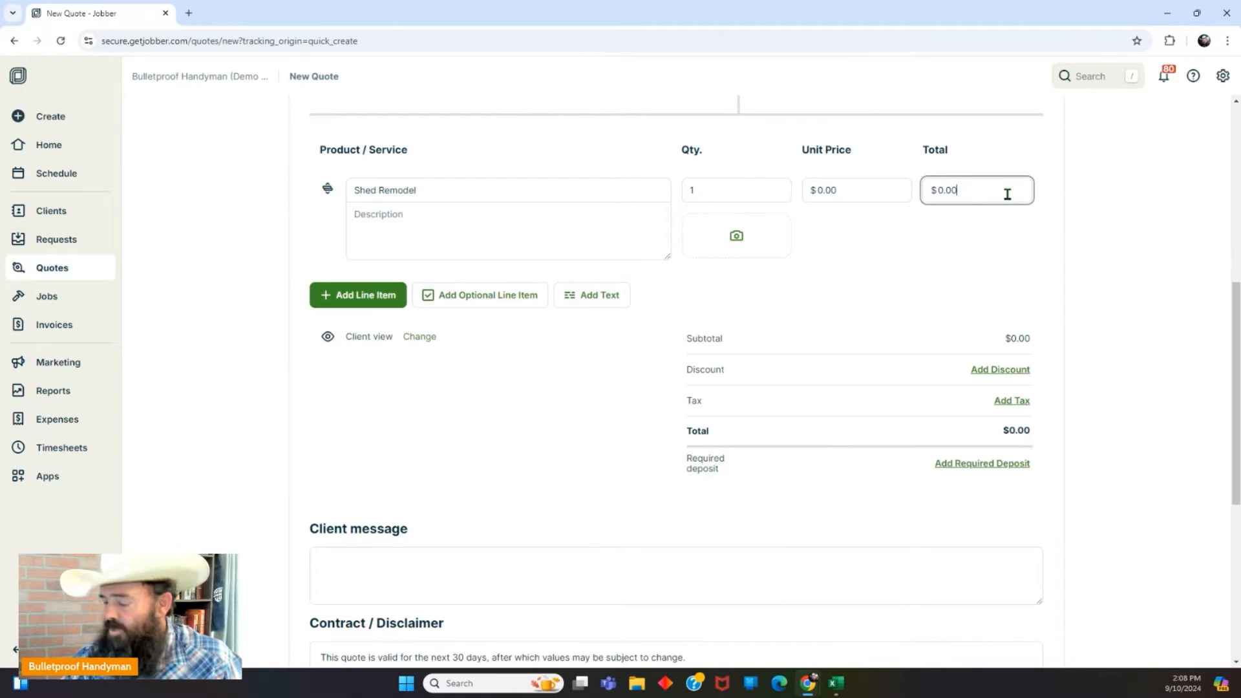
pyautogui.press('BackSpace')
pyautogui.press('BackSpace')
pyautogui.press('BackSpace')
pyautogui.press('BackSpace')
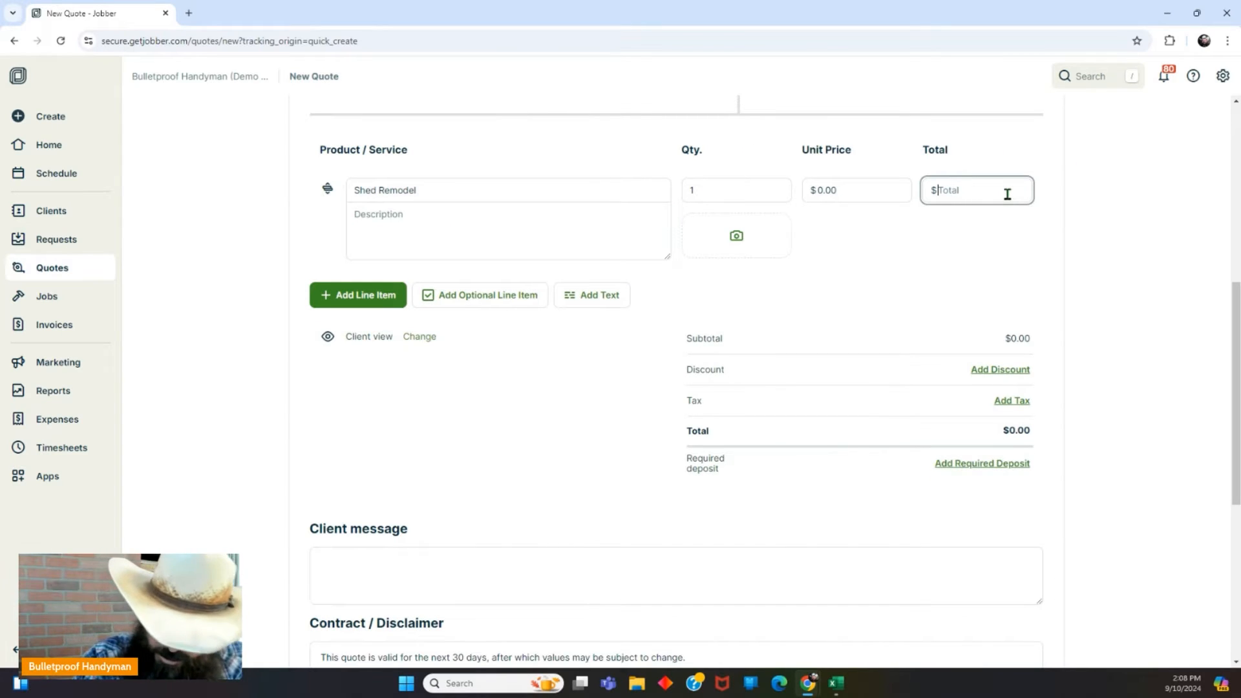
pyautogui.write('1200')
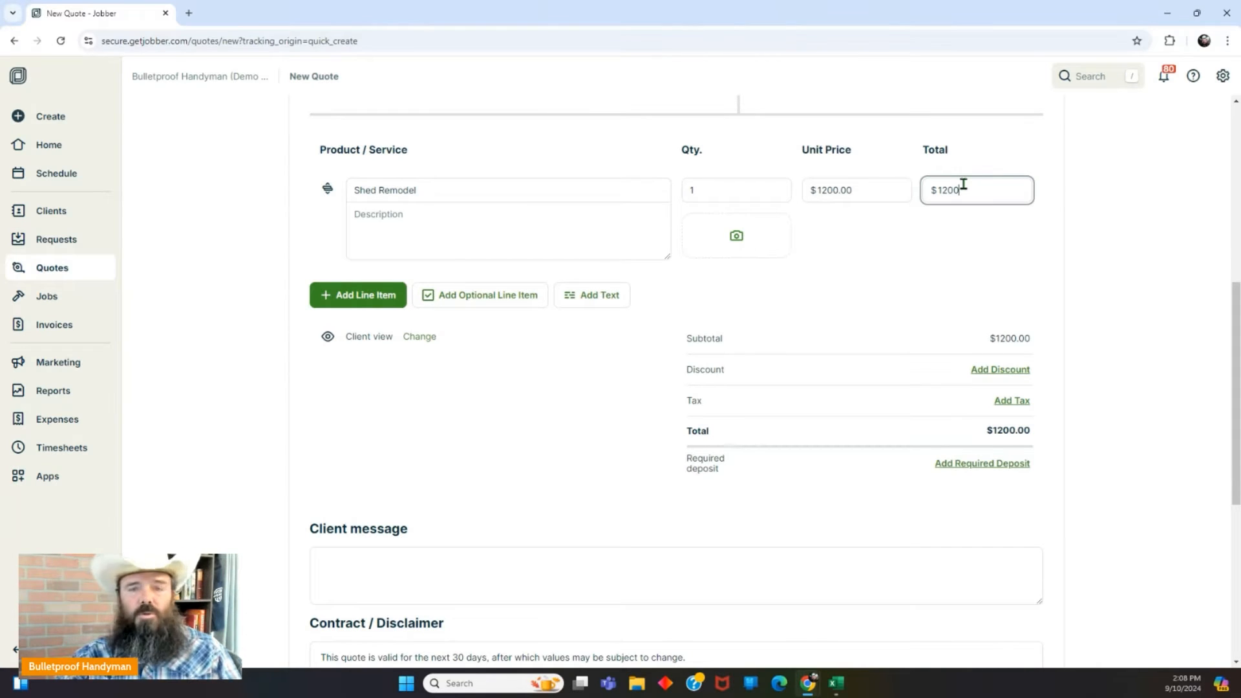
# Step: Clear the total and the name of the Shed Remodel line item
pyautogui.press('BackSpace')
pyautogui.press('BackSpace')
pyautogui.press('BackSpace')
pyautogui.press('BackSpace')
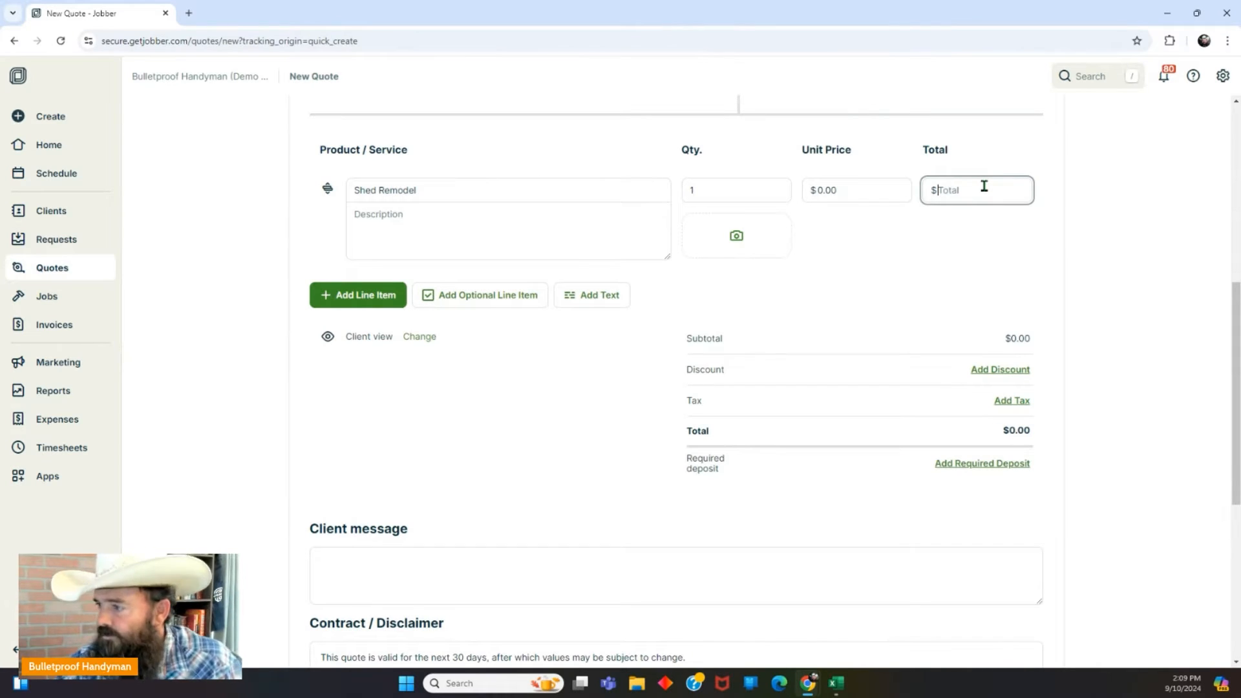
pyautogui.click(479, 191)
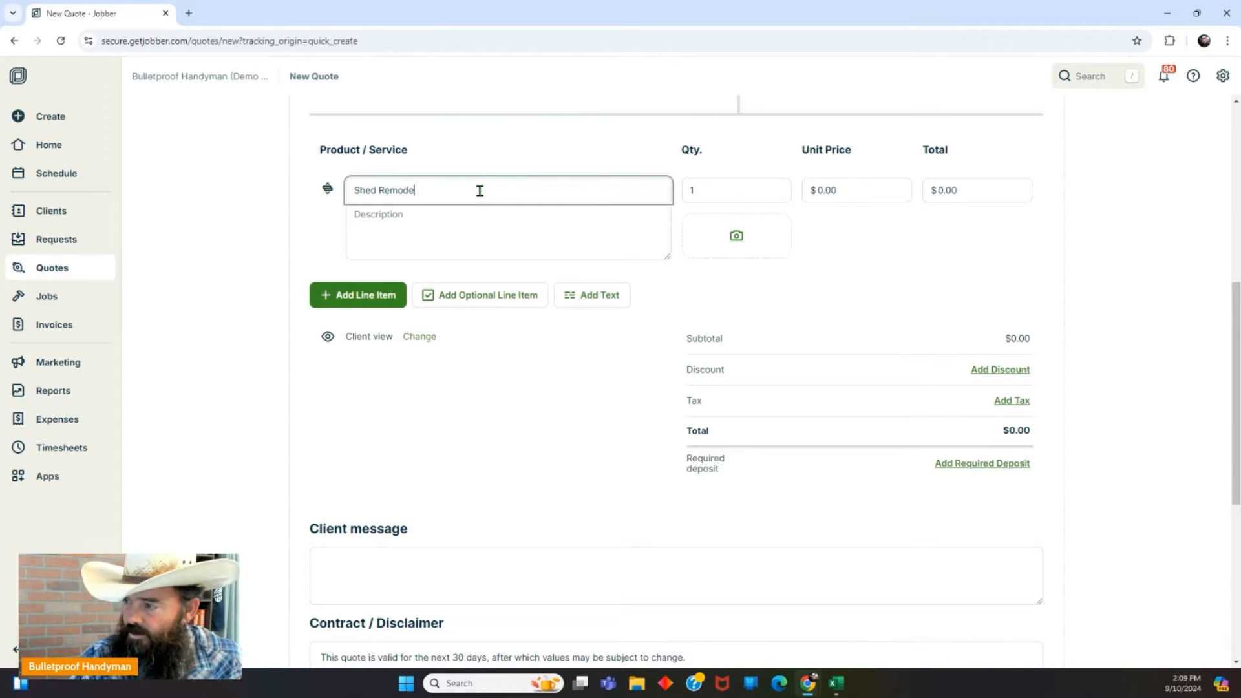
pyautogui.press('BackSpace')
pyautogui.press('BackSpace')
pyautogui.press('BackSpace')
pyautogui.press('BackSpace')
pyautogui.press('BackSpace')
pyautogui.press('BackSpace')
pyautogui.press('BackSpace')
pyautogui.press('BackSpace')
pyautogui.press('BackSpace')
pyautogui.press('BackSpace')
pyautogui.press('BackSpace')
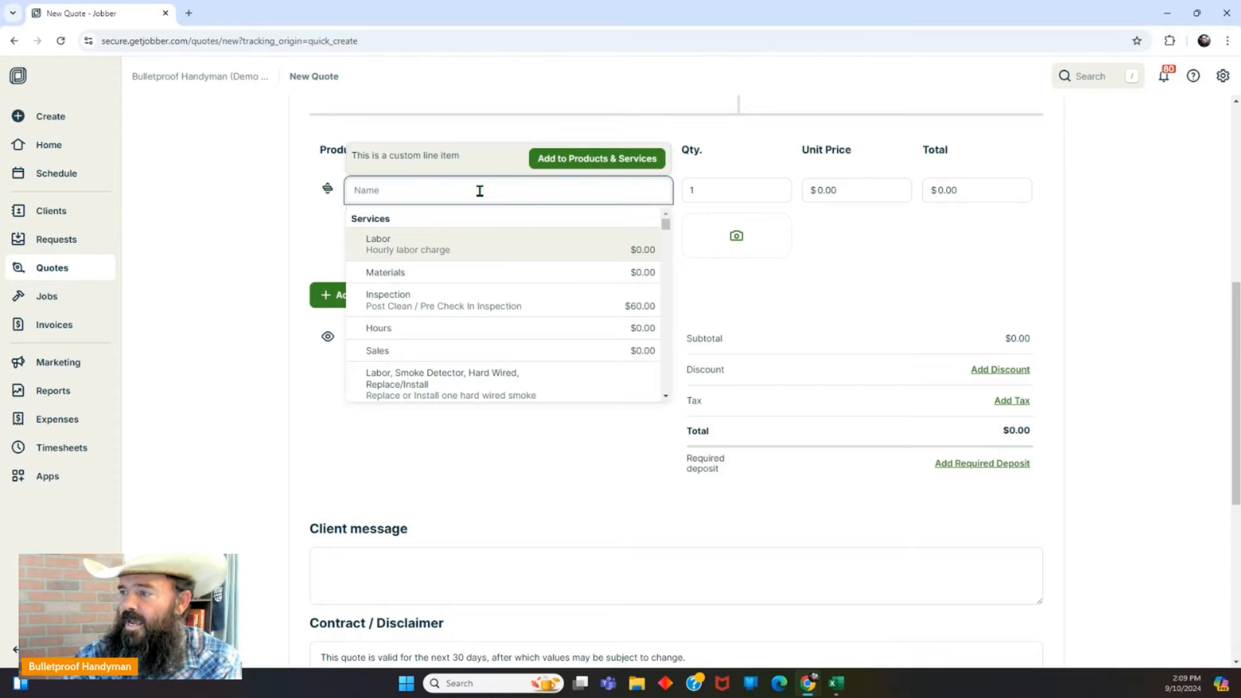
# Step: Choose the Labor service for the first line item and clear its default description
pyautogui.click(425, 248)
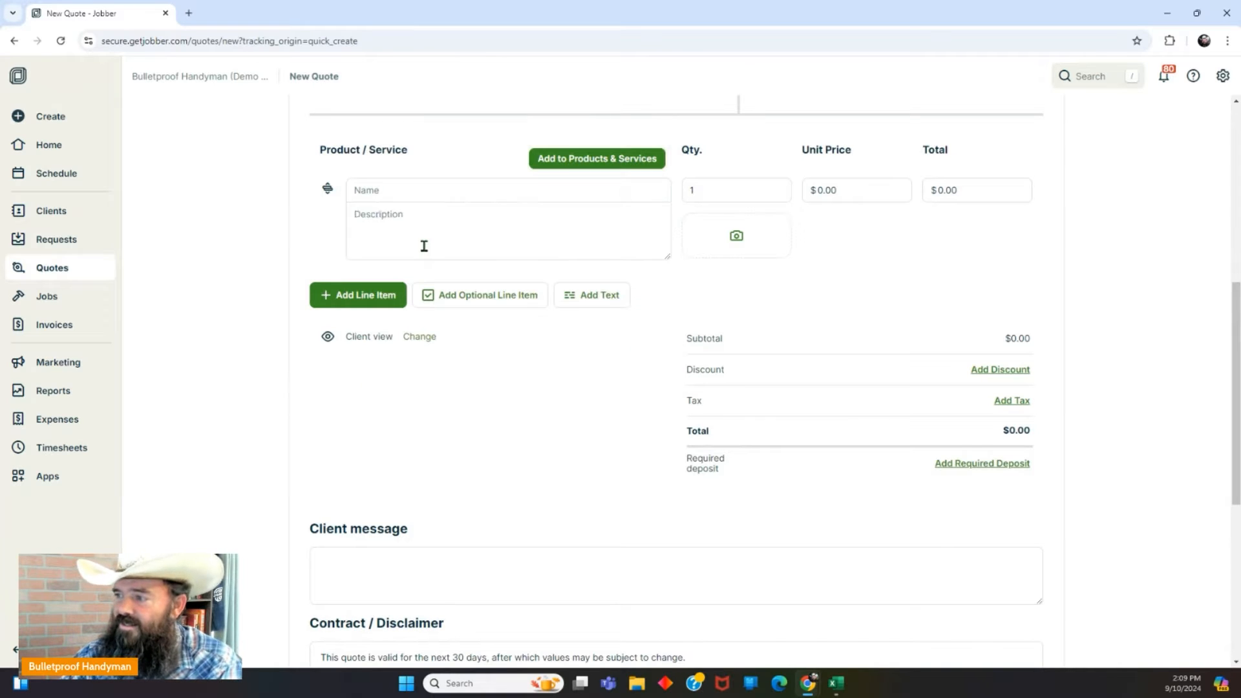
pyautogui.click(479, 214)
pyautogui.press('BackSpace')
pyautogui.press('BackSpace')
pyautogui.press('BackSpace')
pyautogui.press('BackSpace')
pyautogui.press('BackSpace')
pyautogui.press('BackSpace')
pyautogui.press('BackSpace')
pyautogui.press('BackSpace')
pyautogui.press('BackSpace')
pyautogui.press('BackSpace')
pyautogui.press('BackSpace')
pyautogui.press('BackSpace')
pyautogui.press('BackSpace')
pyautogui.press('BackSpace')
pyautogui.press('BackSpace')
pyautogui.press('BackSpace')
pyautogui.press('BackSpace')
pyautogui.press('BackSpace')
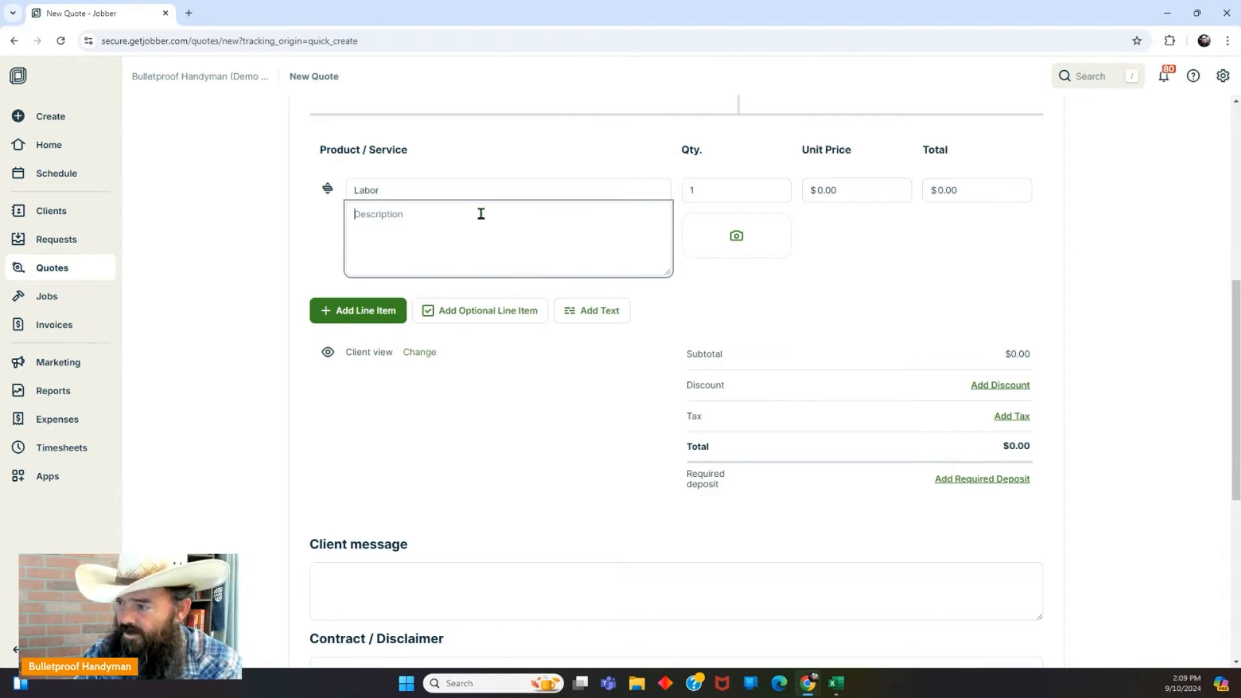
# Step: Add a second line item to the quote using the Materials service
pyautogui.click(367, 314)
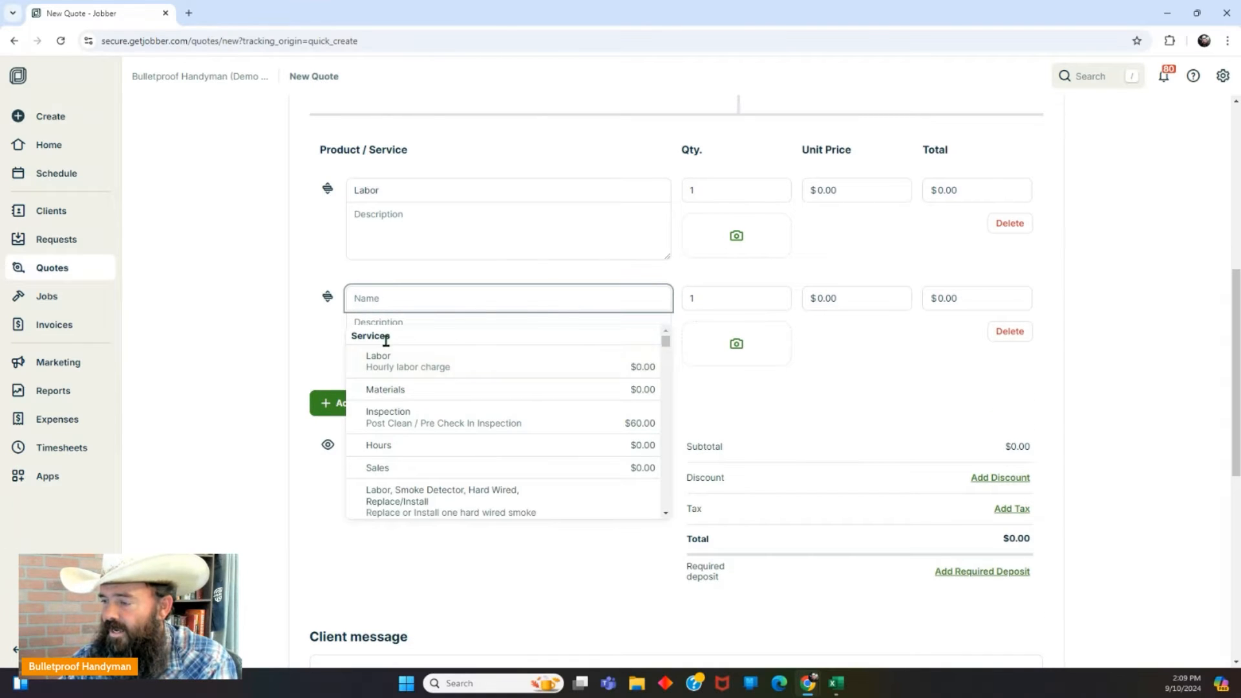
pyautogui.click(399, 393)
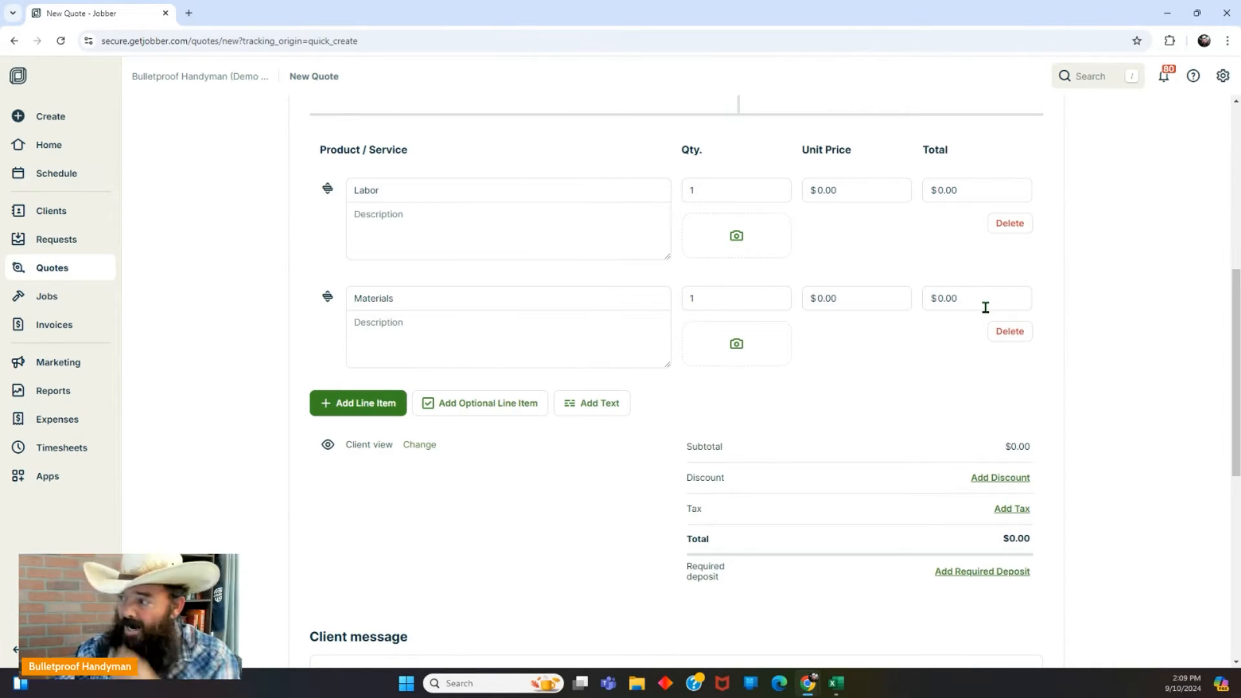
# Step: Open the image file selection for the Labor line item and close it without attaching a picture
pyautogui.click(736, 240)
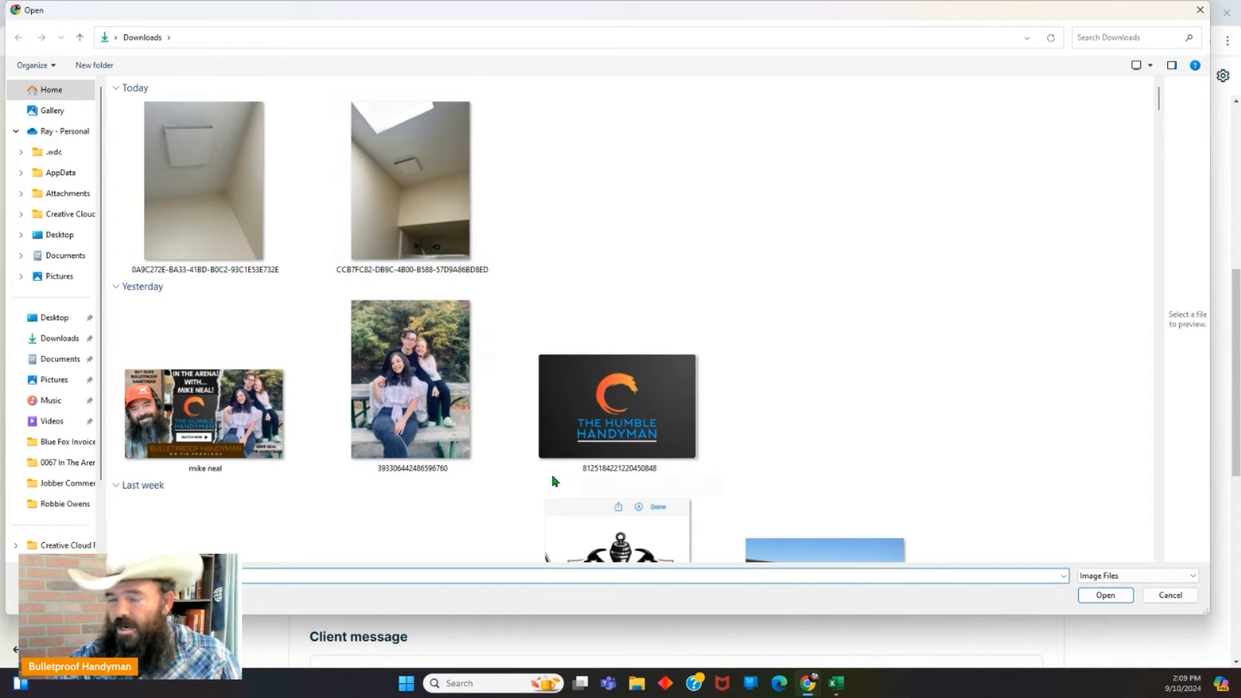
pyautogui.click(1200, 11)
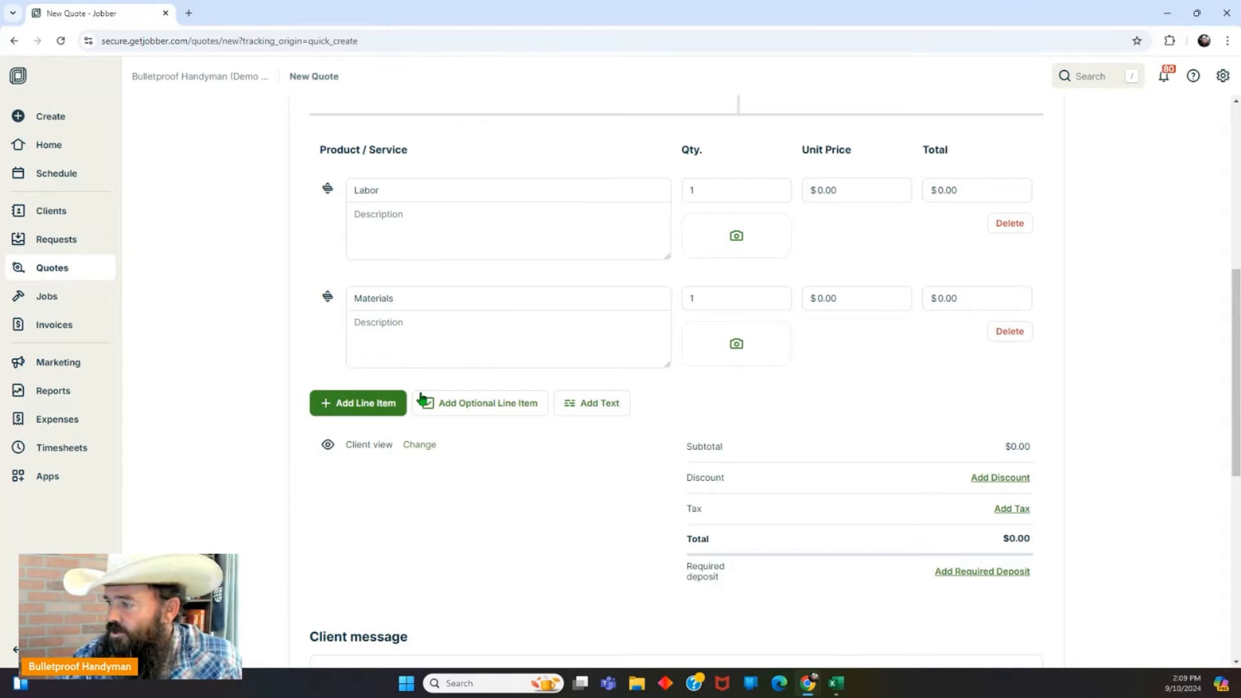
# Step: Add the optional line item "Labor, Smoke Detector, Hard Wired, Replace/Install" with a quantity of 5
pyautogui.click(461, 404)
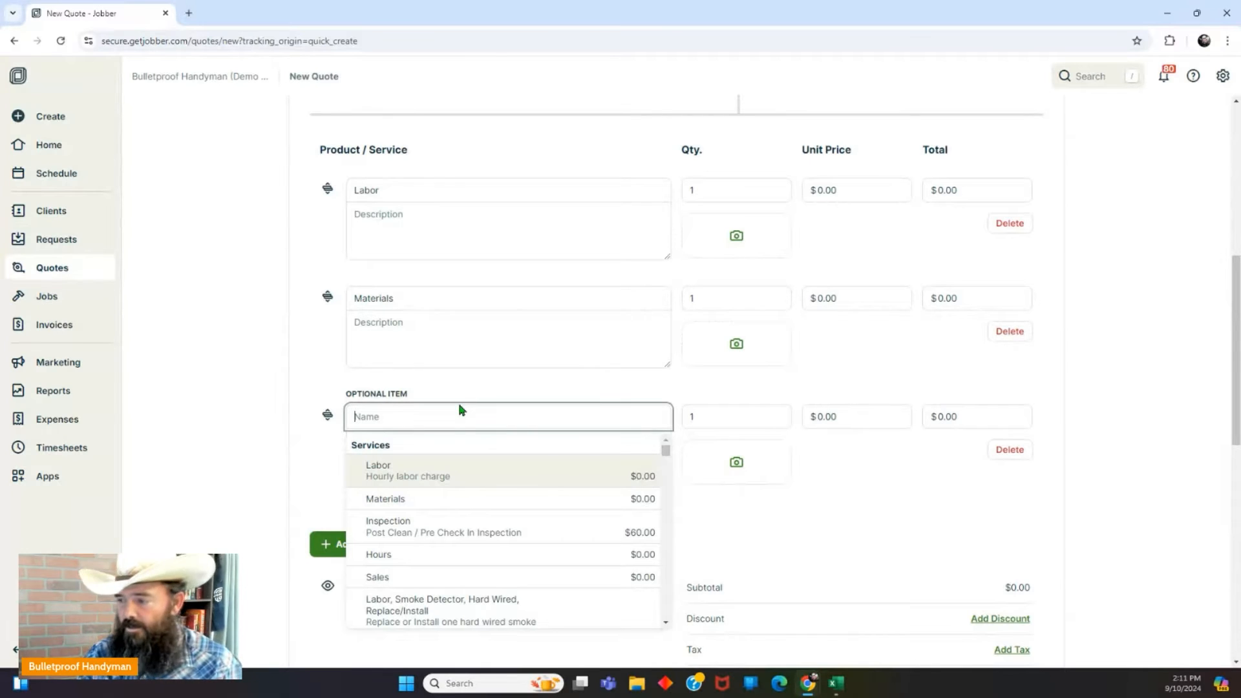
pyautogui.scroll(-1, 496, 522)
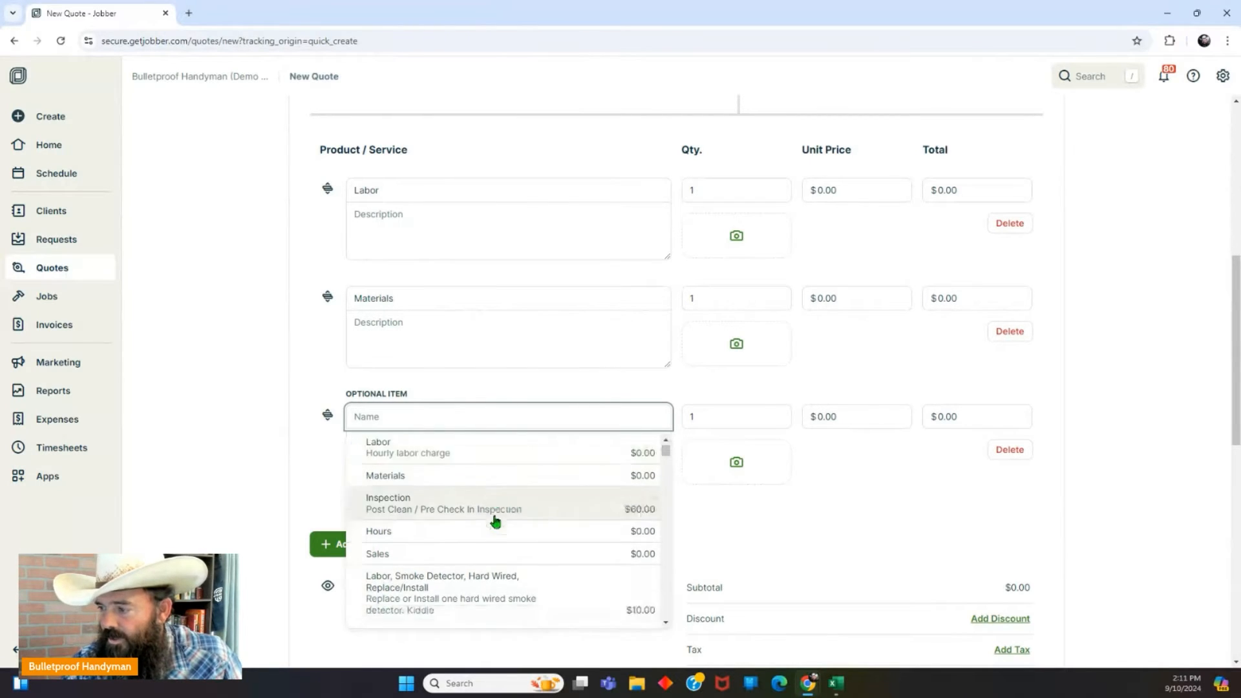
pyautogui.scroll(-3, 495, 521)
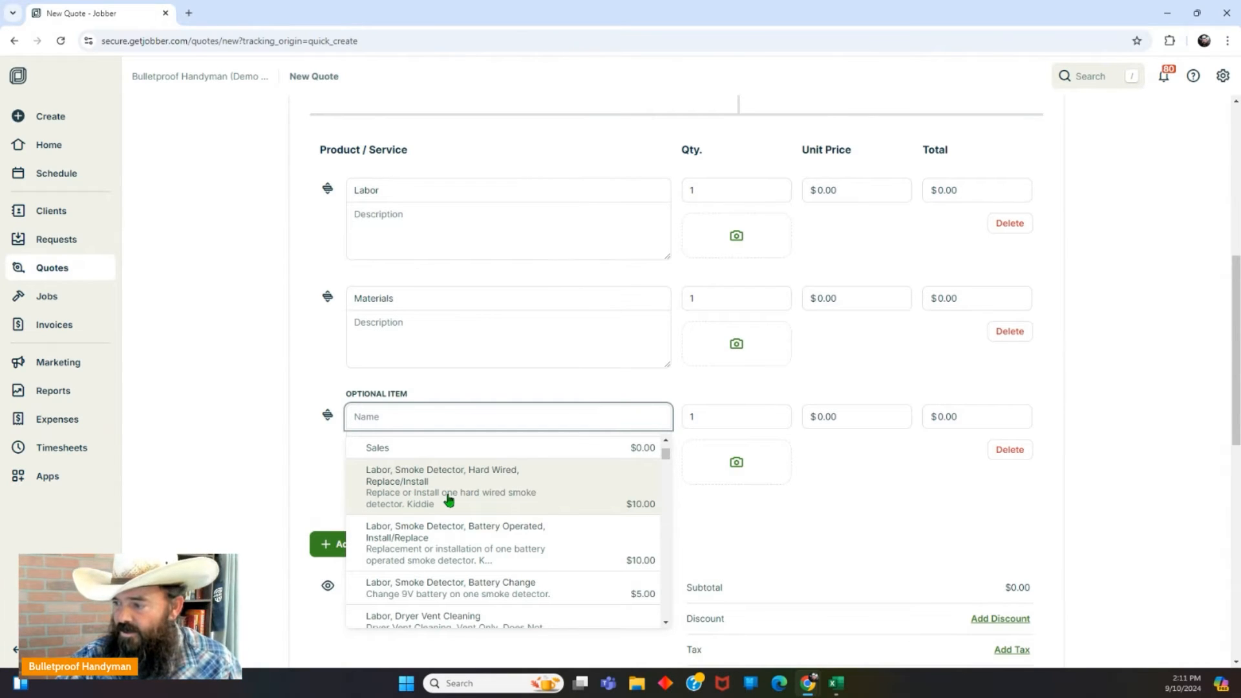
pyautogui.scroll(-3, 449, 499)
pyautogui.scroll(-2, 448, 499)
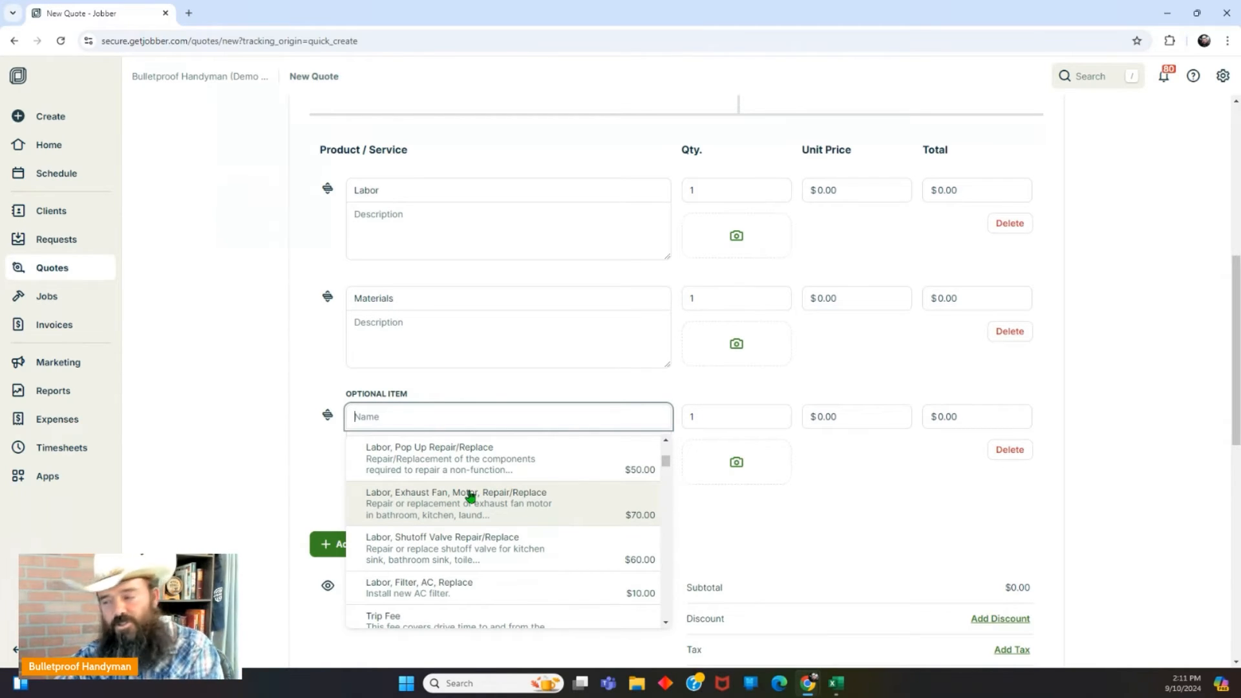
pyautogui.scroll(4, 470, 496)
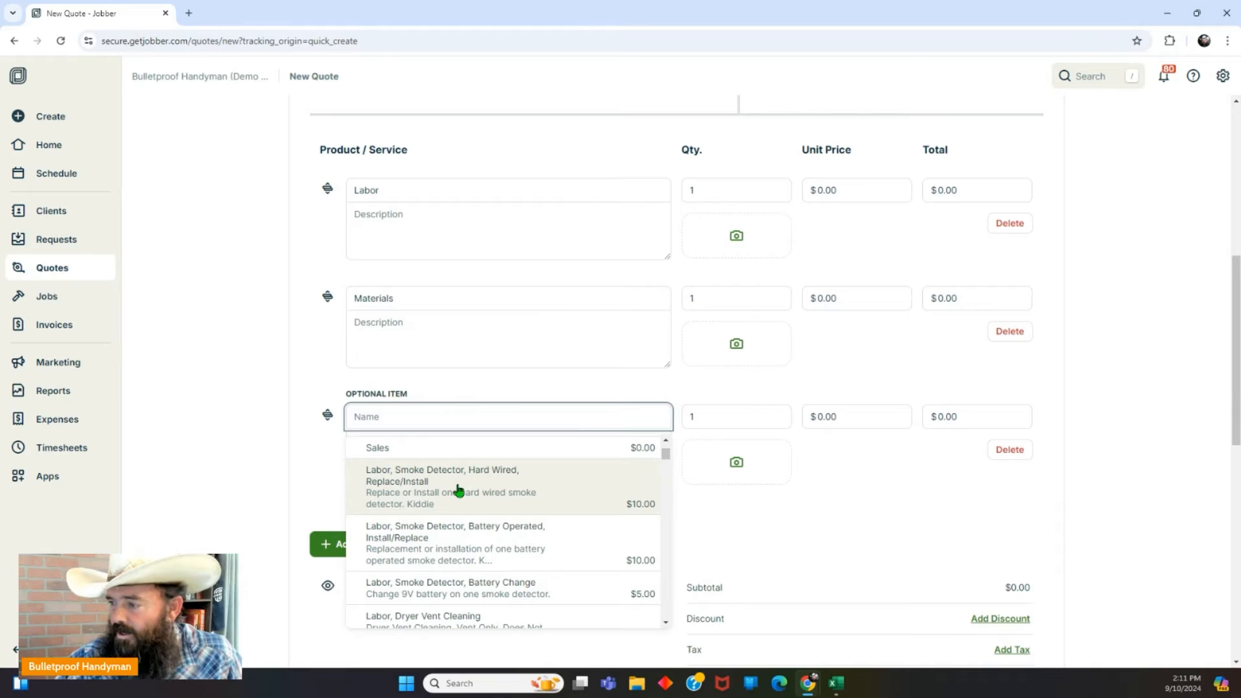
pyautogui.click(458, 489)
pyautogui.click(716, 418)
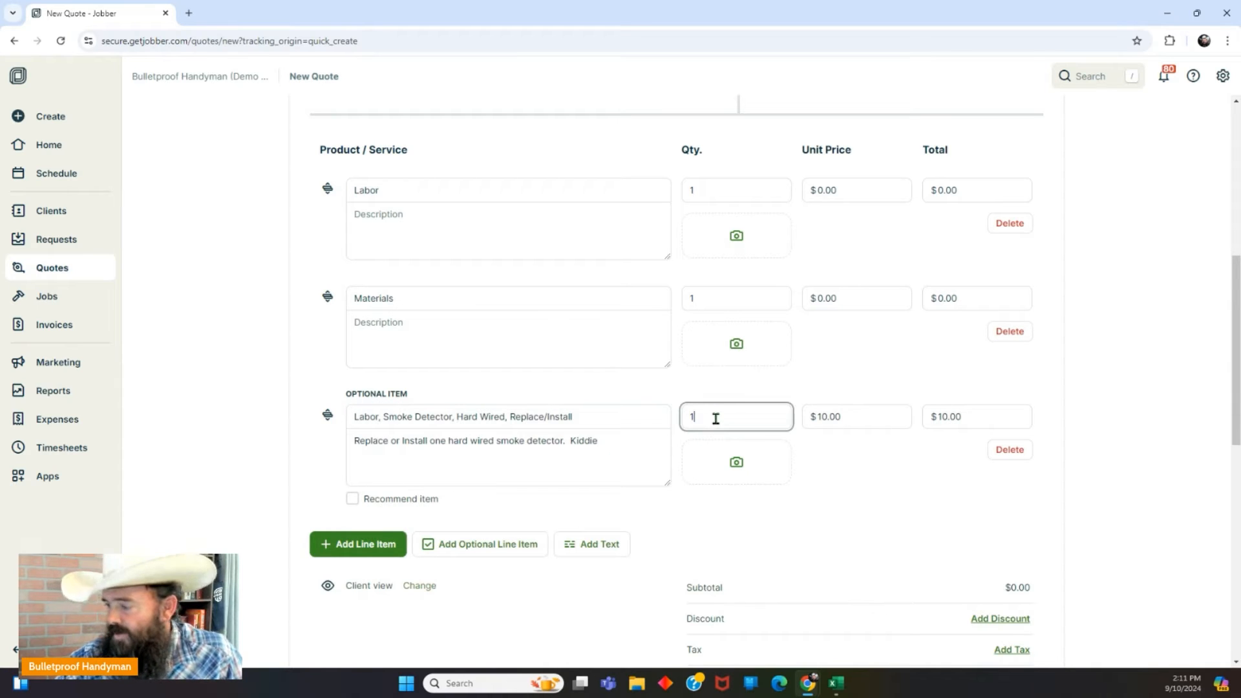
pyautogui.press('BackSpace')
pyautogui.write('5')
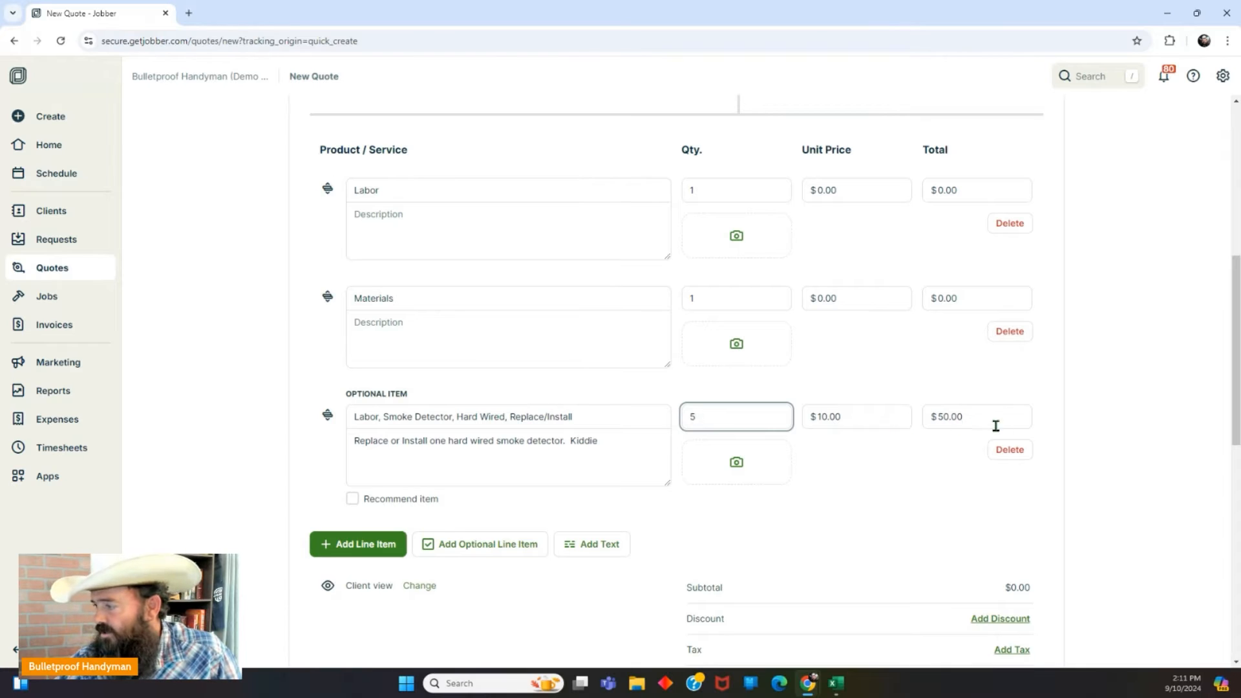
pyautogui.click(867, 453)
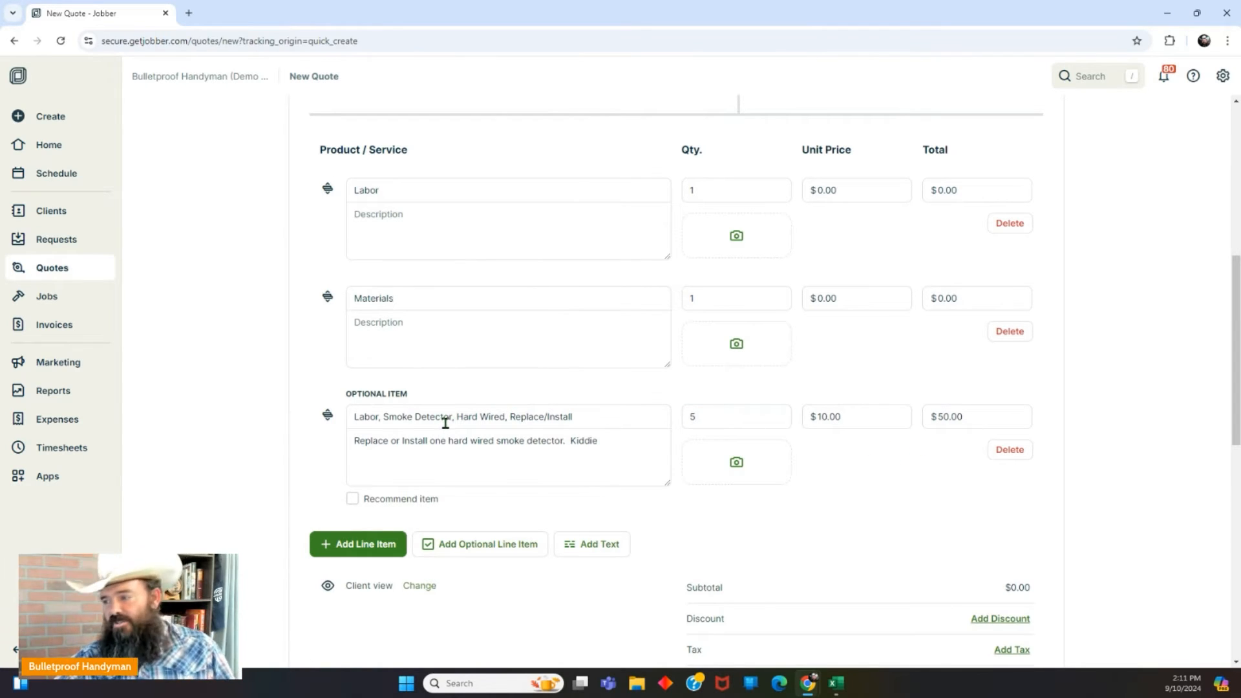
# Step: Search the services for "smoke" and add the optional line item "Materials, Smoke Detector, Hard Wired" with a quantity of 5
pyautogui.click(454, 550)
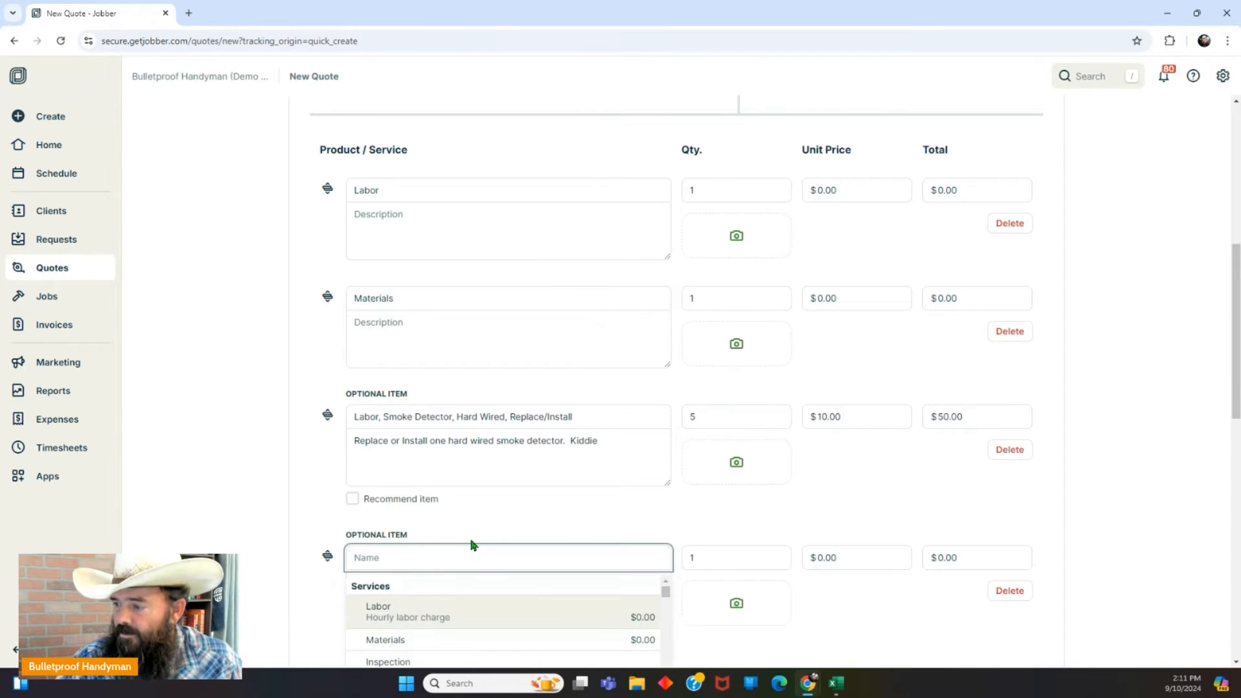
pyautogui.scroll(-6, 472, 547)
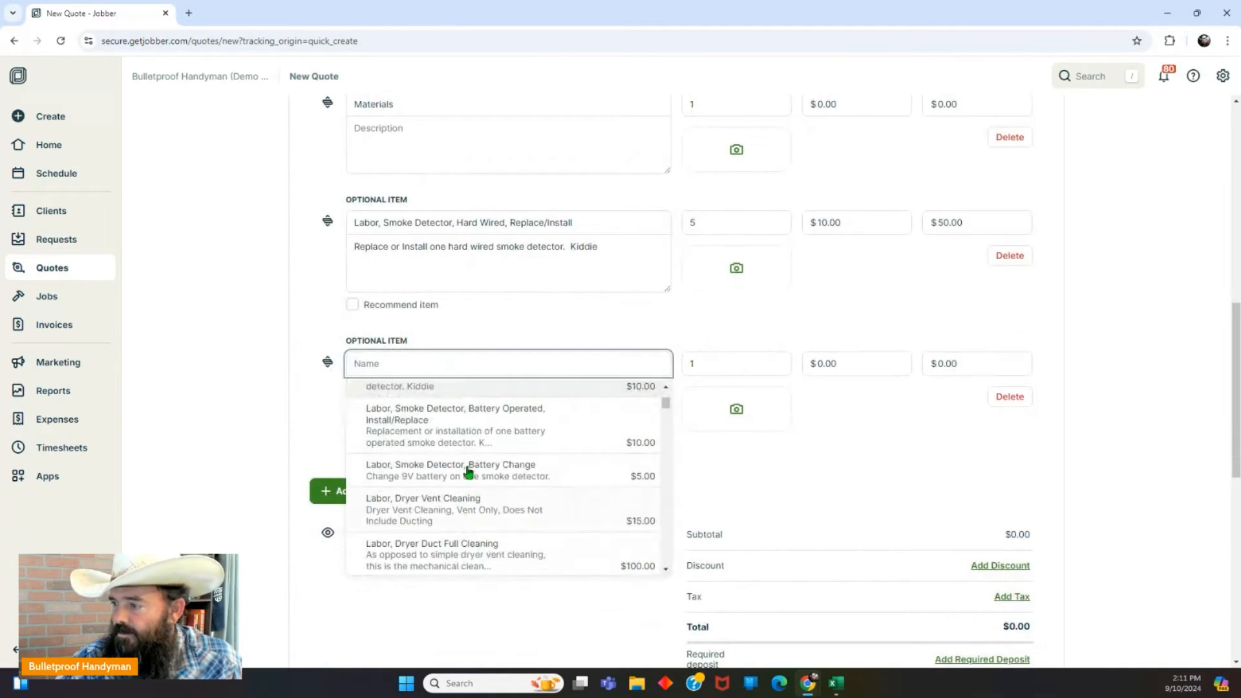
pyautogui.write('smoke')
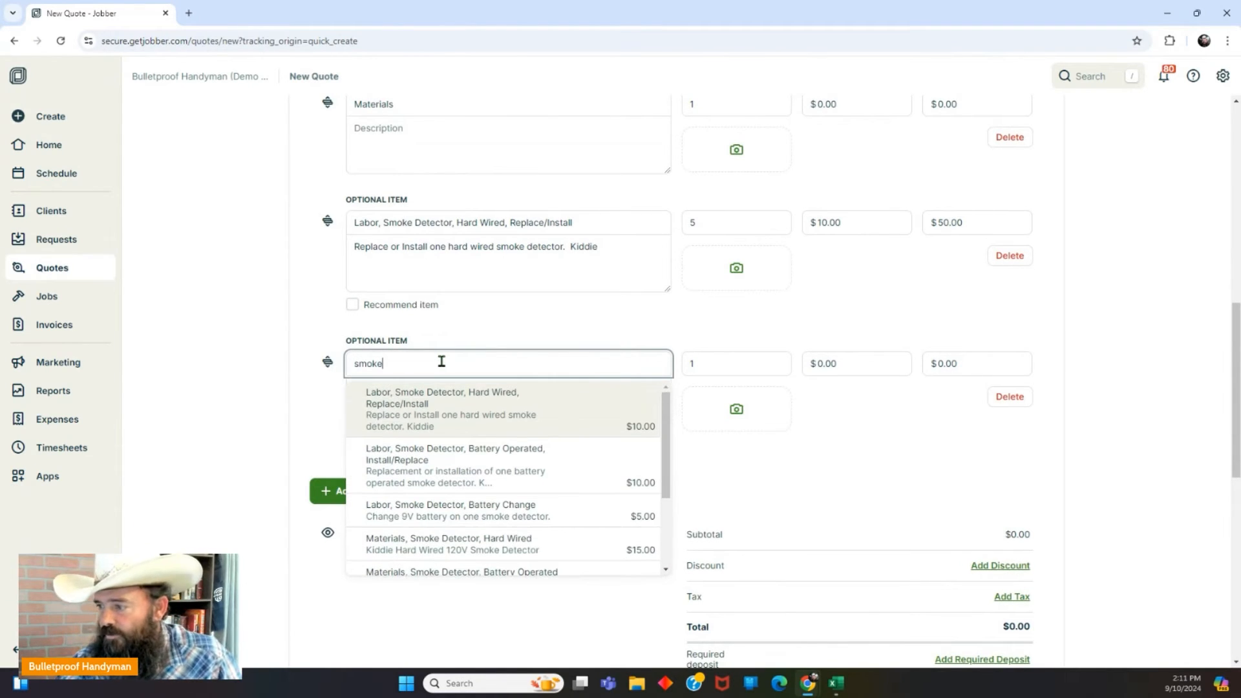
pyautogui.scroll(-1, 448, 434)
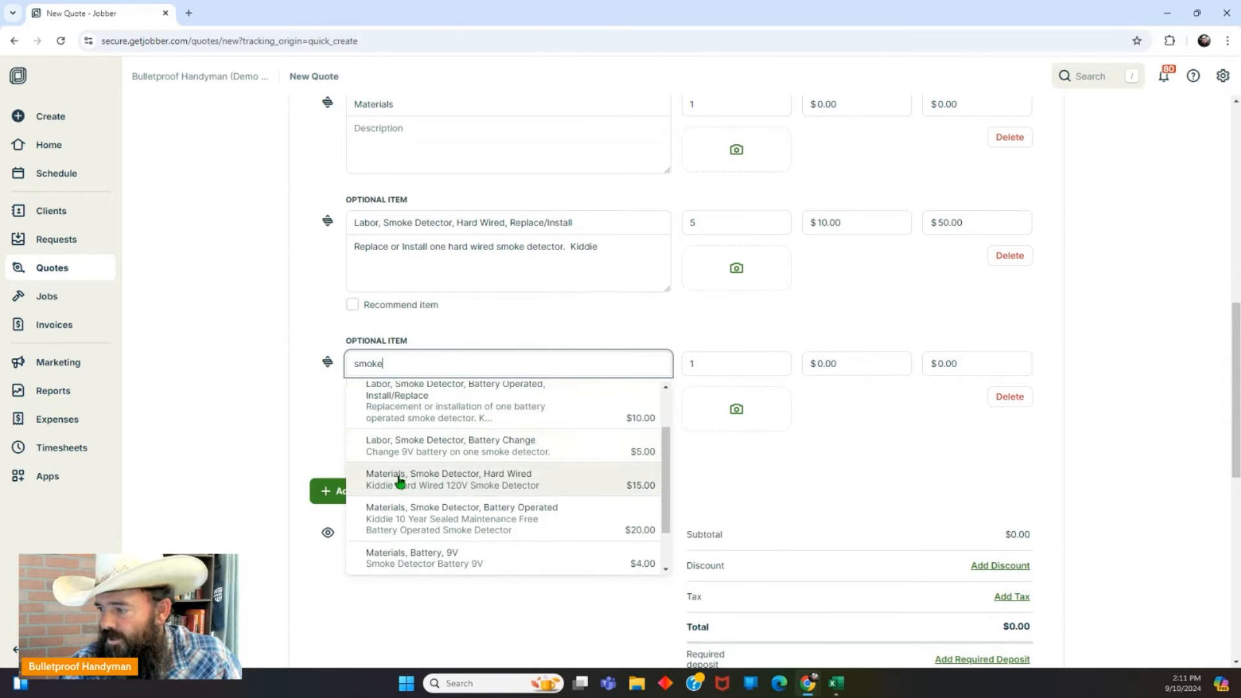
pyautogui.click(470, 481)
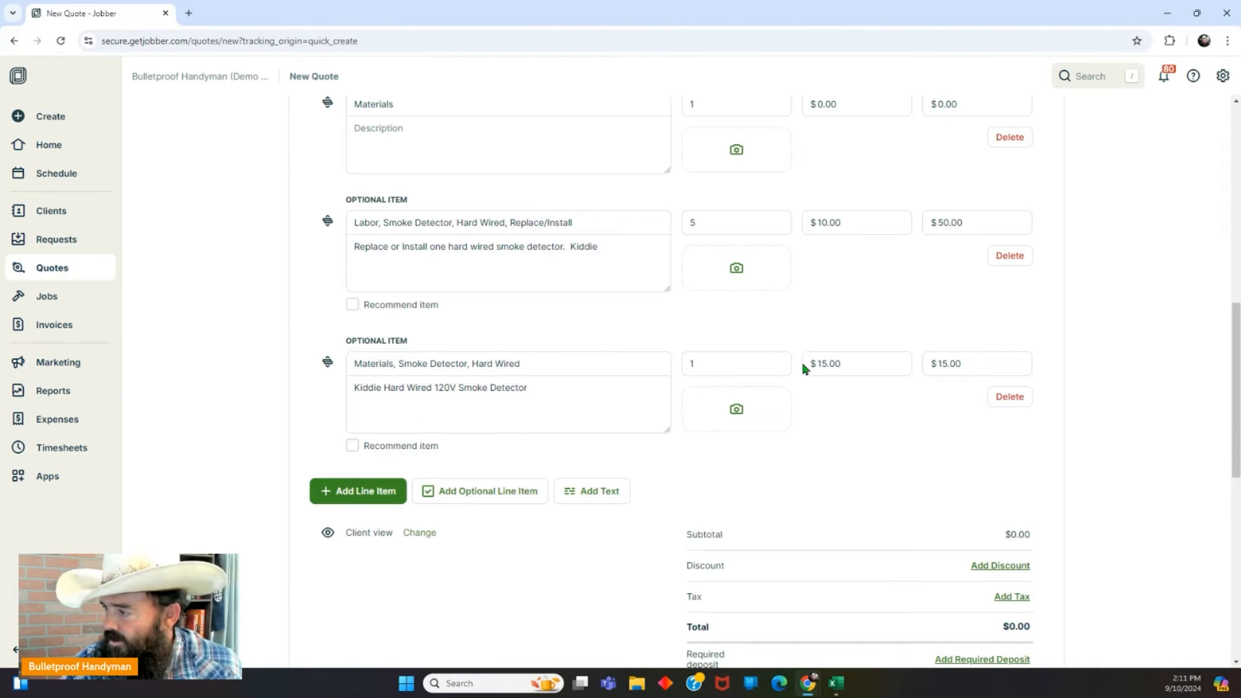
pyautogui.click(757, 366)
pyautogui.press('BackSpace')
pyautogui.write('5')
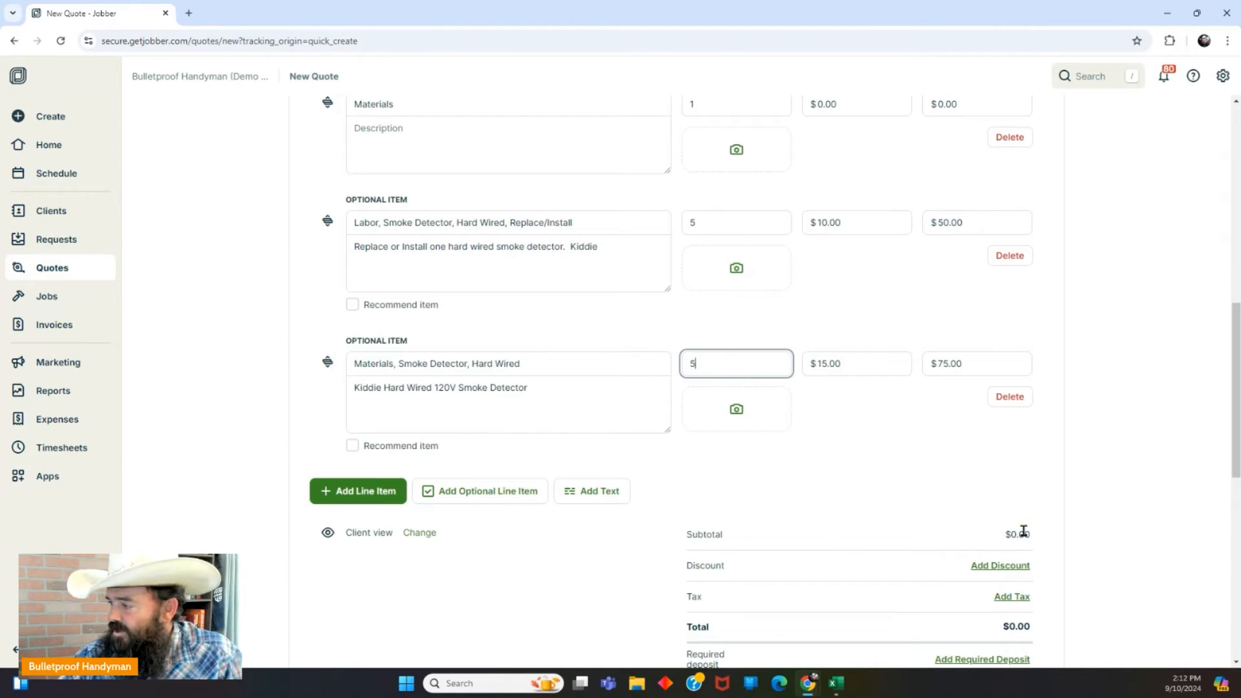
# Step: Mark both optional smoke detector items as recommended, and remove both recommendations again
pyautogui.click(353, 305)
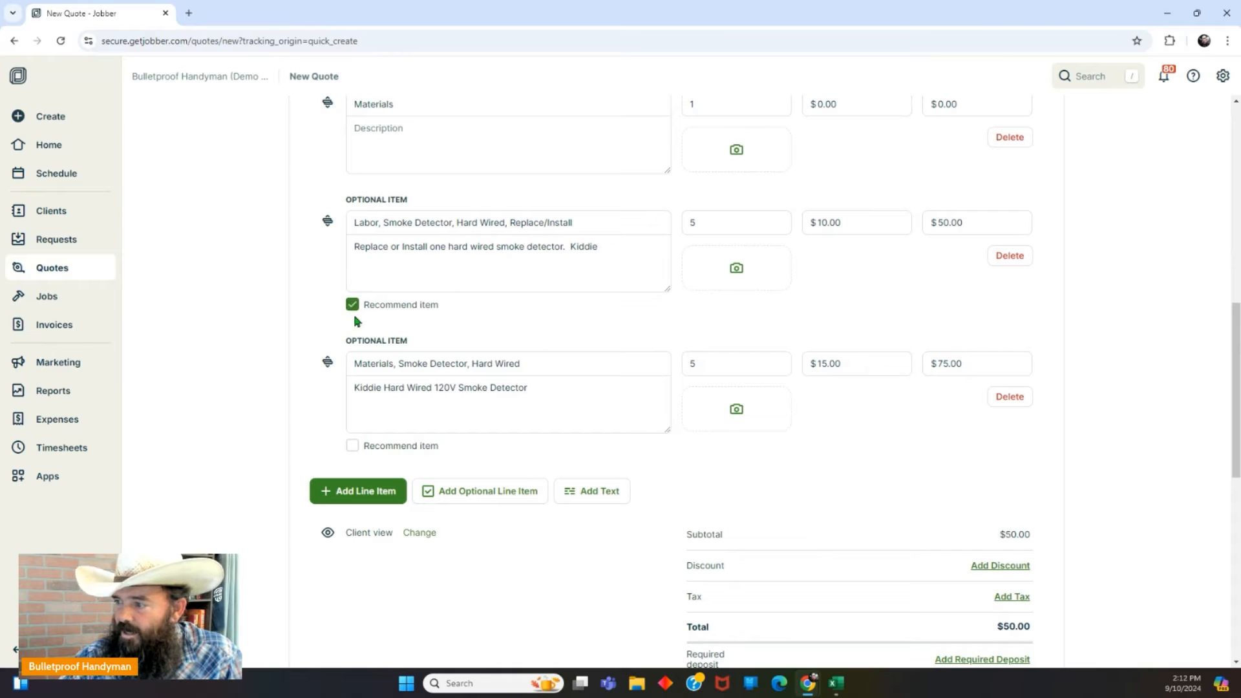
pyautogui.click(354, 448)
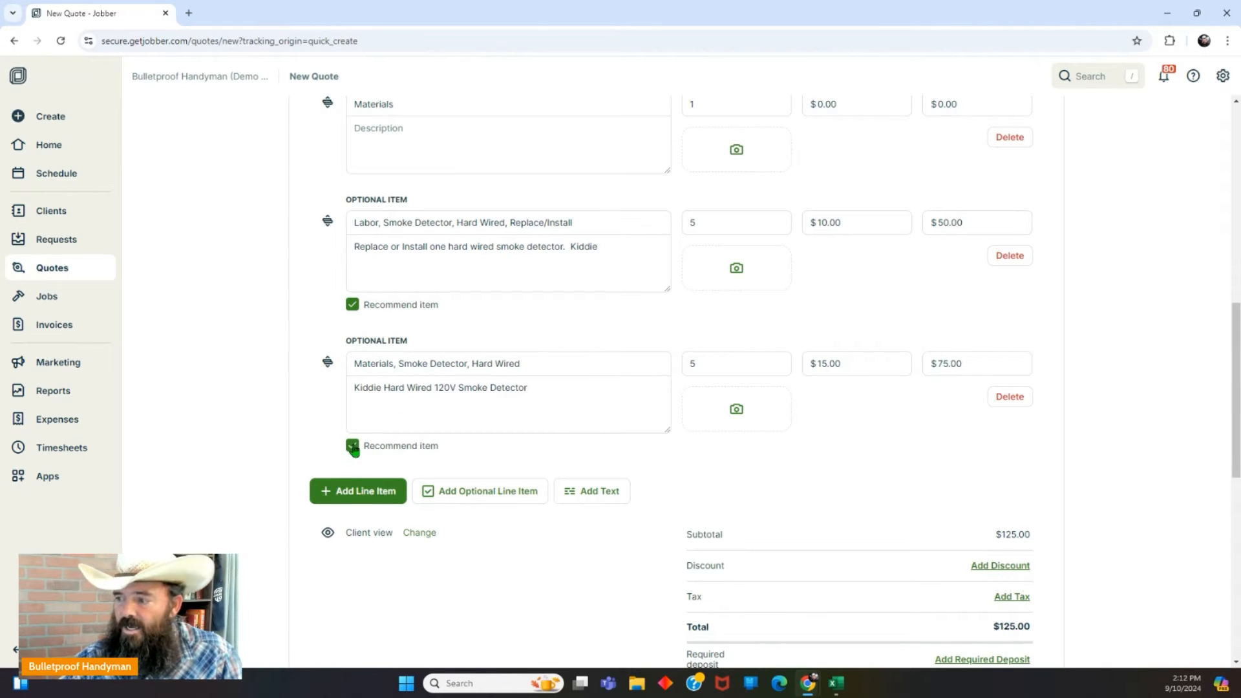
pyautogui.click(350, 446)
pyautogui.click(353, 305)
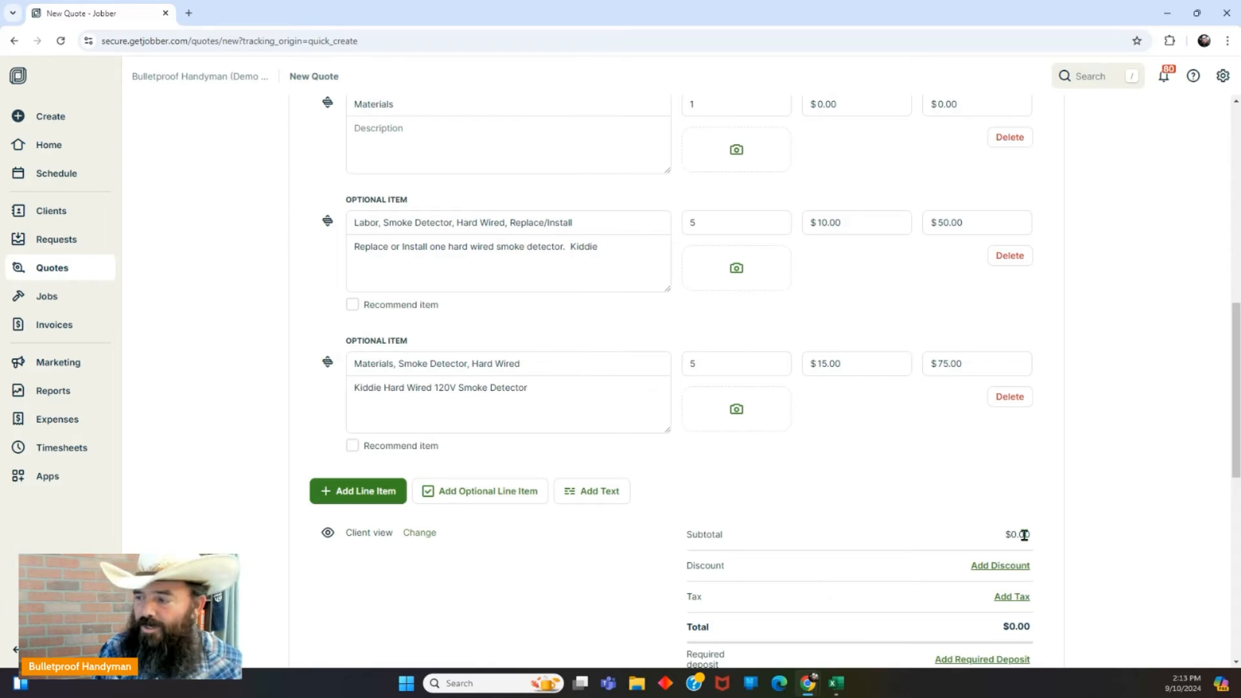
# Step: Add the optional line item "Labor, Light Bulb, Replace, Standard, Each" with a quantity of 16 and mark it as recommended
pyautogui.click(466, 491)
pyautogui.scroll(-8, 472, 438)
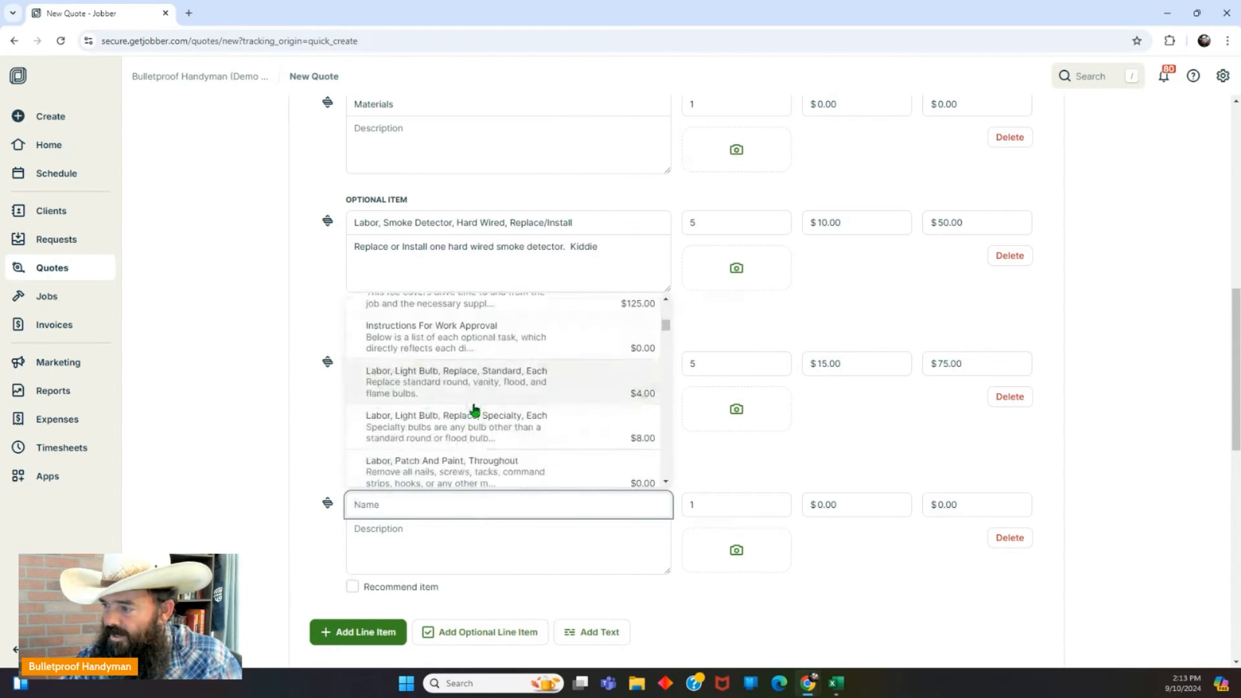
pyautogui.click(441, 379)
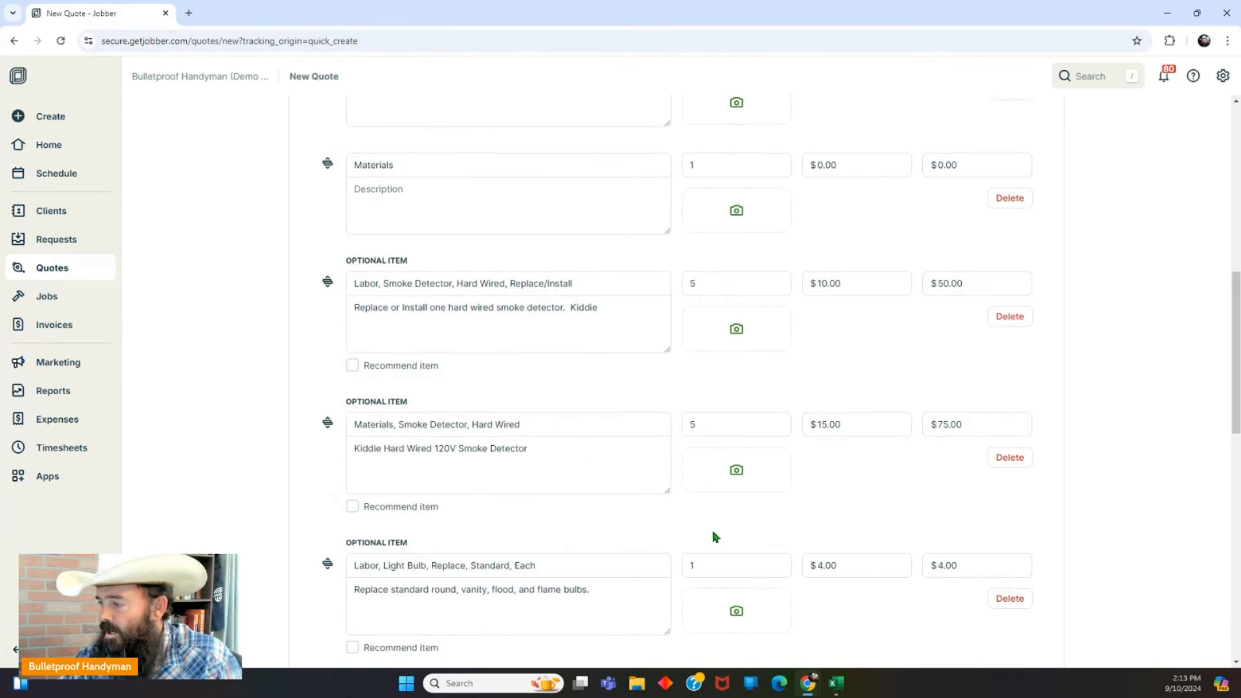
pyautogui.scroll(-2, 775, 491)
pyautogui.click(735, 431)
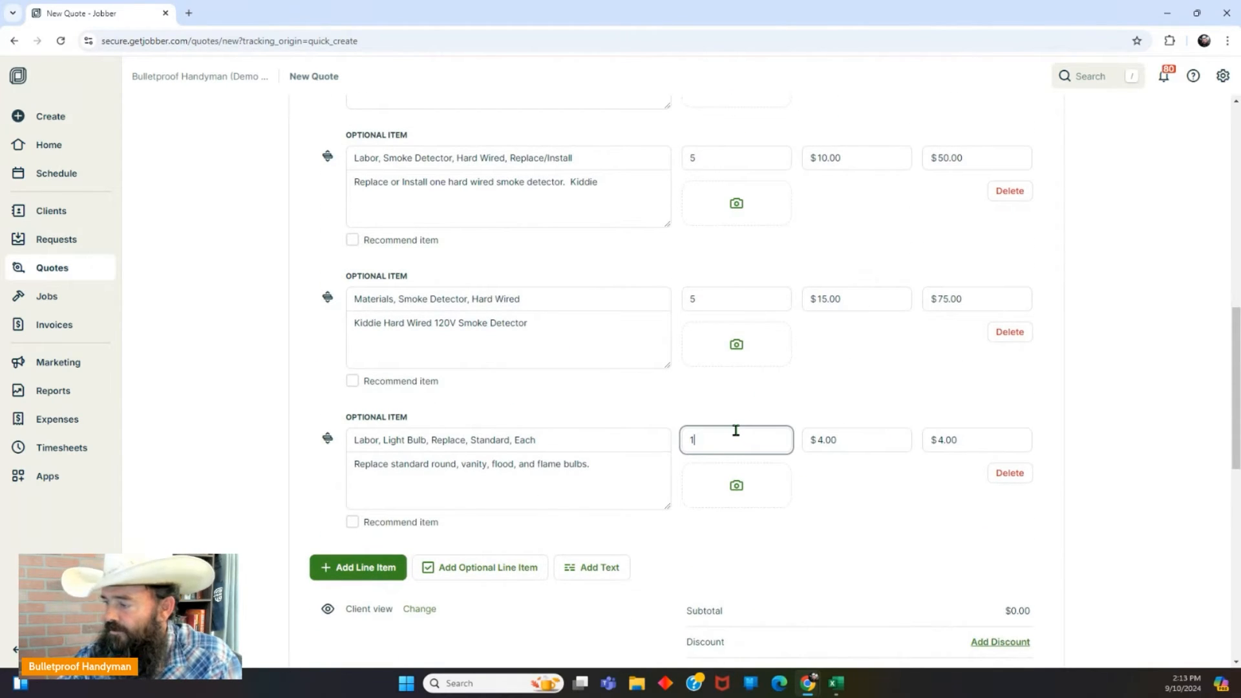
pyautogui.write('6')
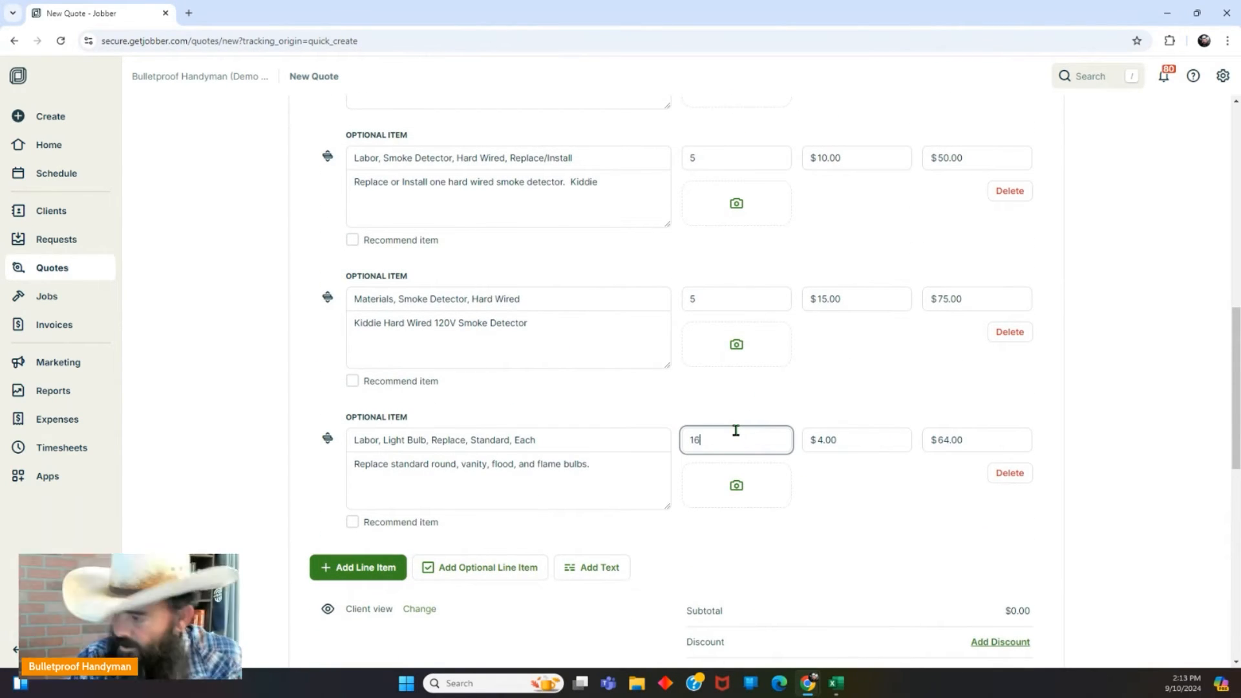
pyautogui.click(834, 514)
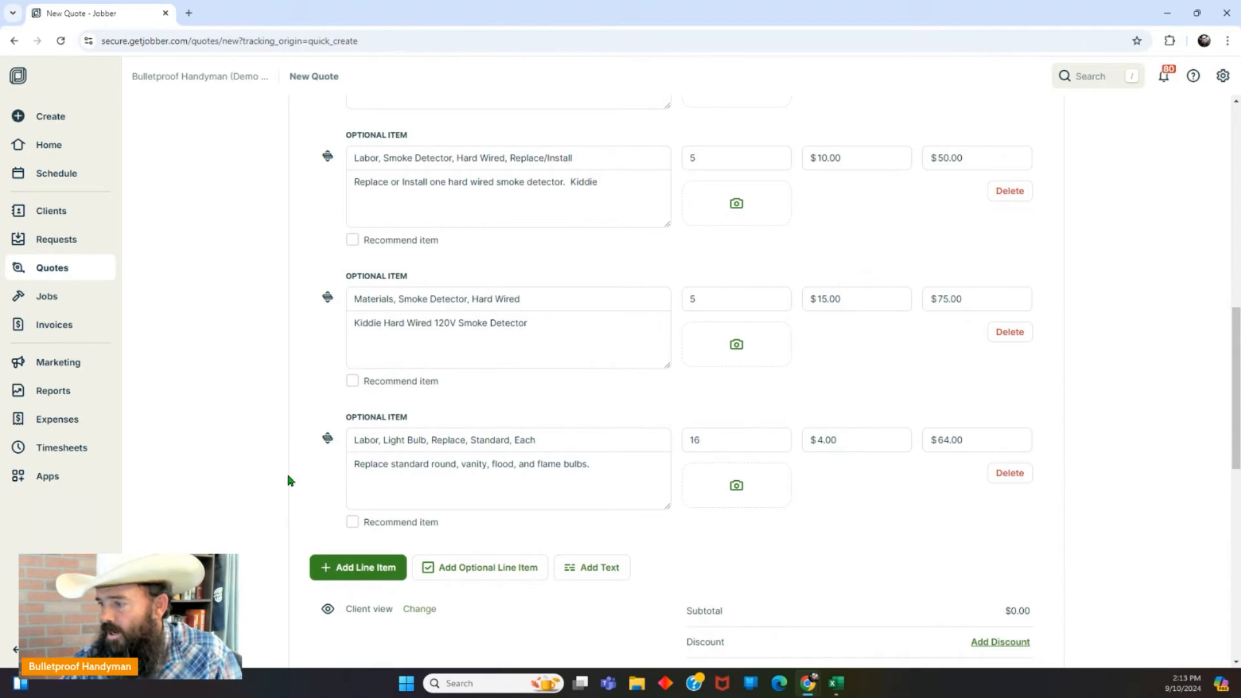
pyautogui.click(353, 523)
# Step: Add a text entry titled "Notes:" below the line items, leaving its description empty
pyautogui.scroll(-2, 864, 416)
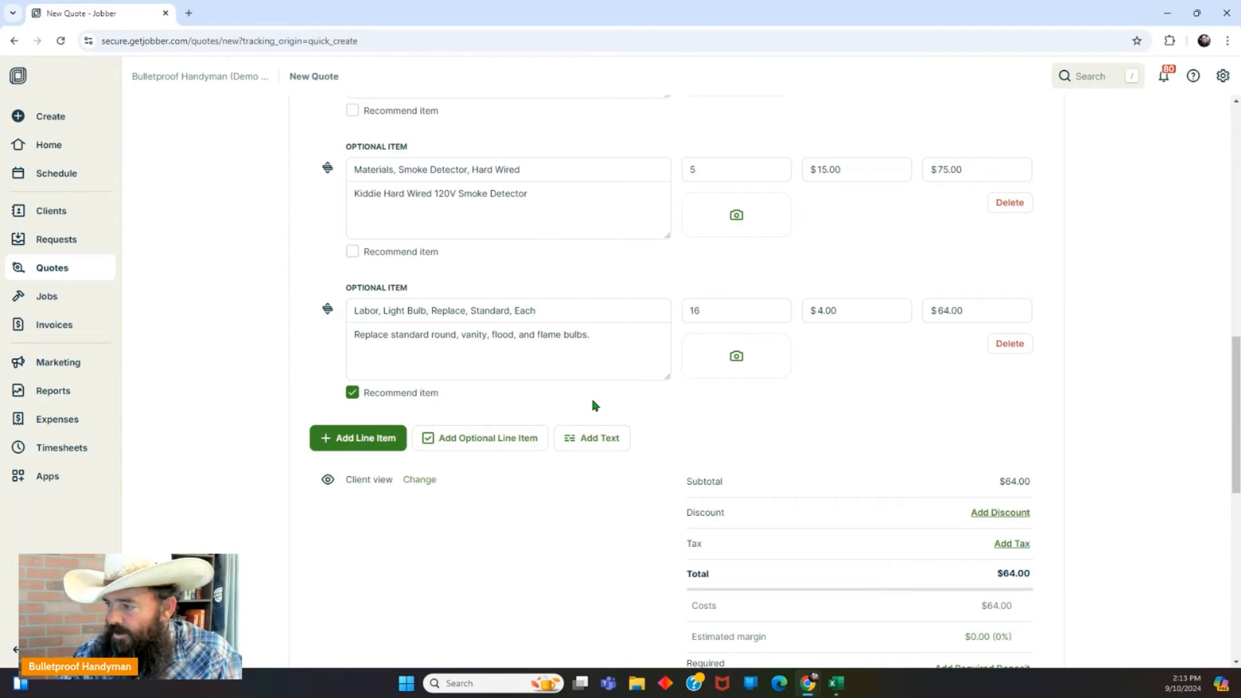
pyautogui.click(583, 444)
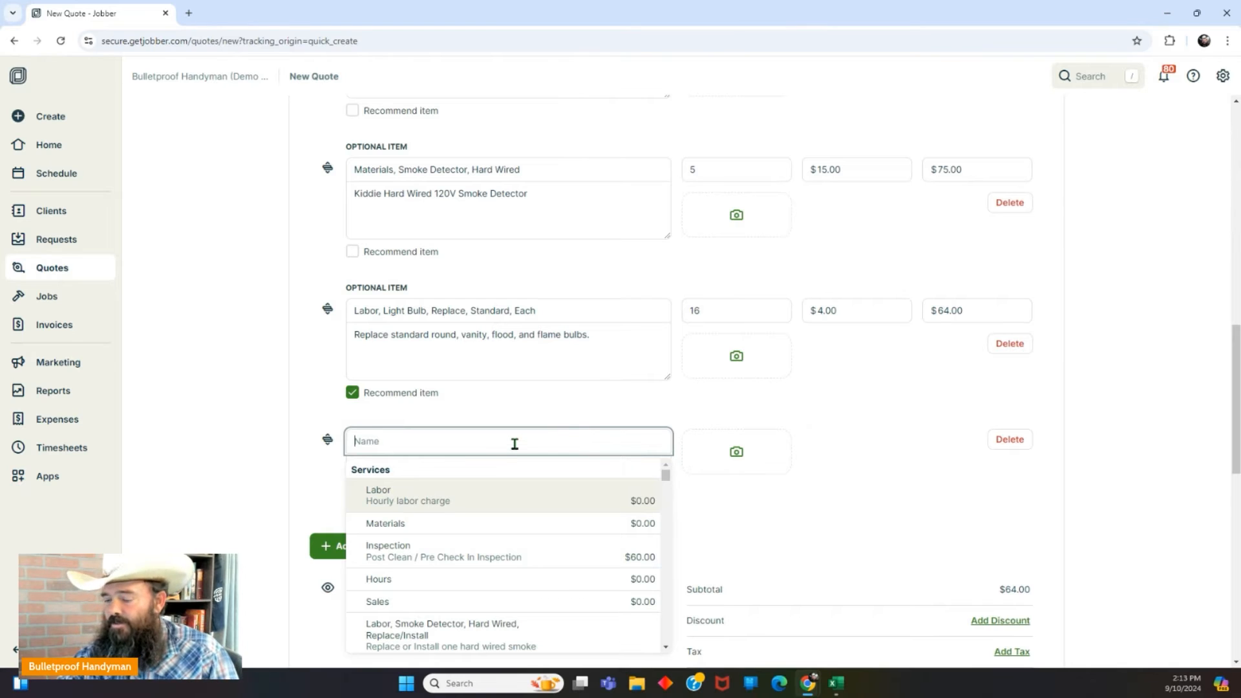
pyautogui.write('Note')
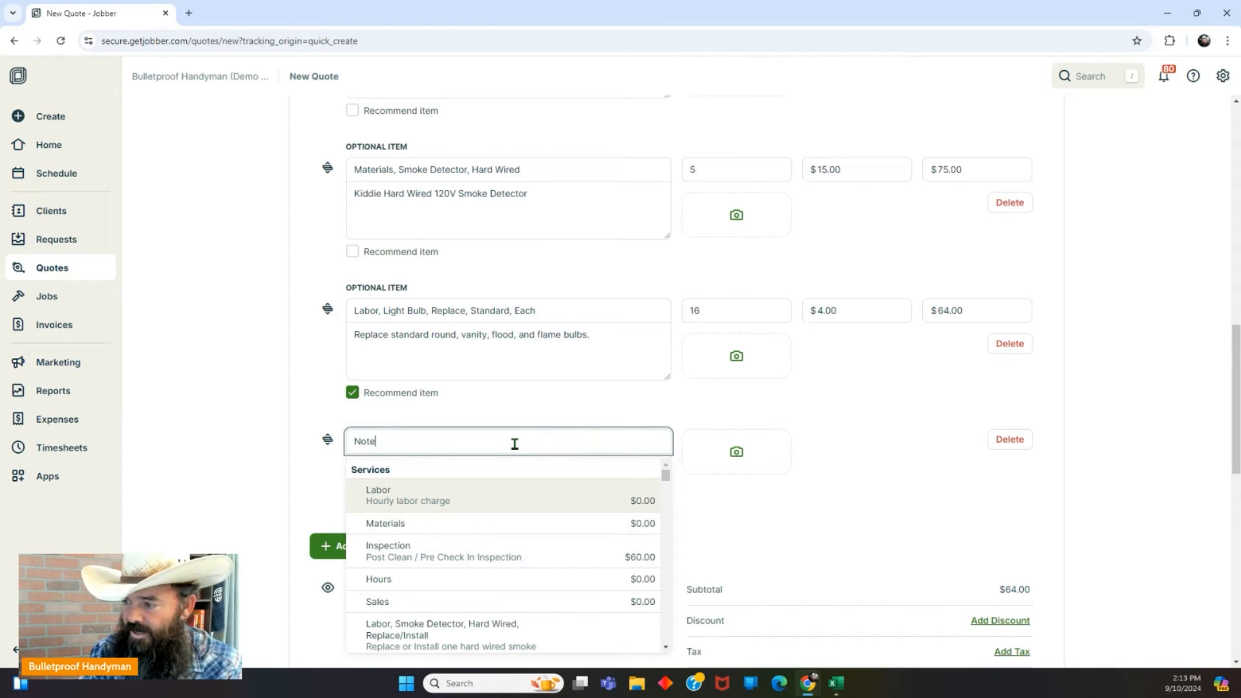
pyautogui.write('s:')
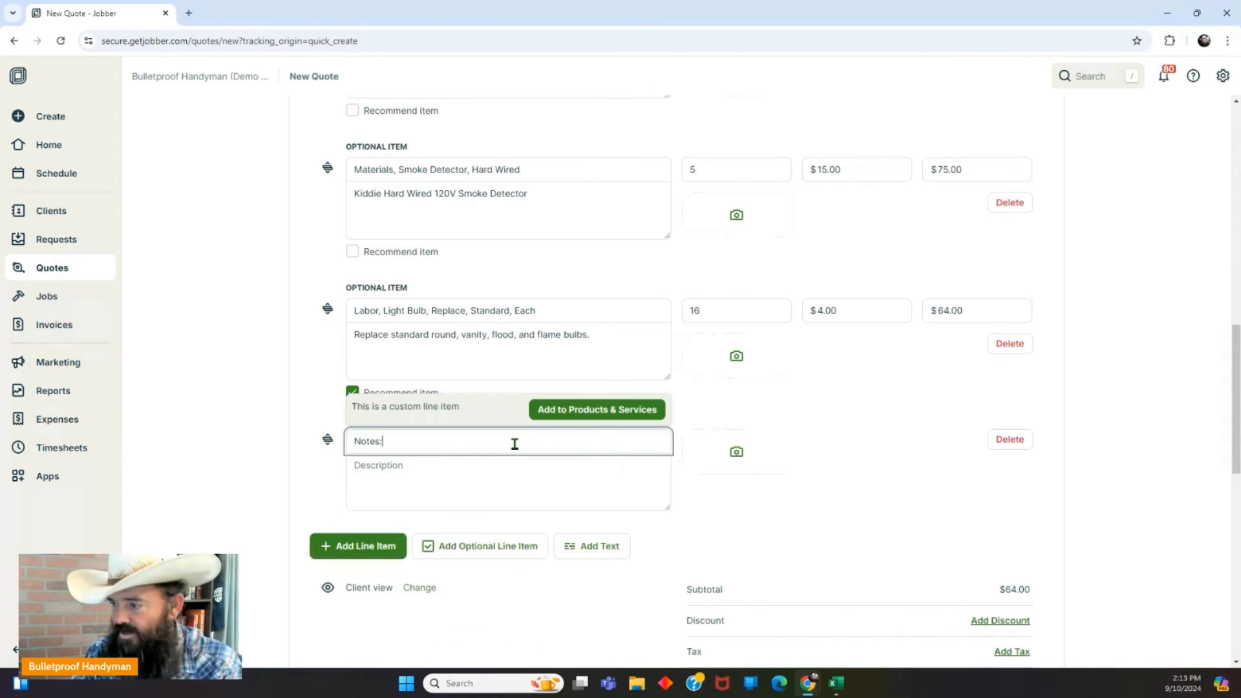
pyautogui.click(430, 479)
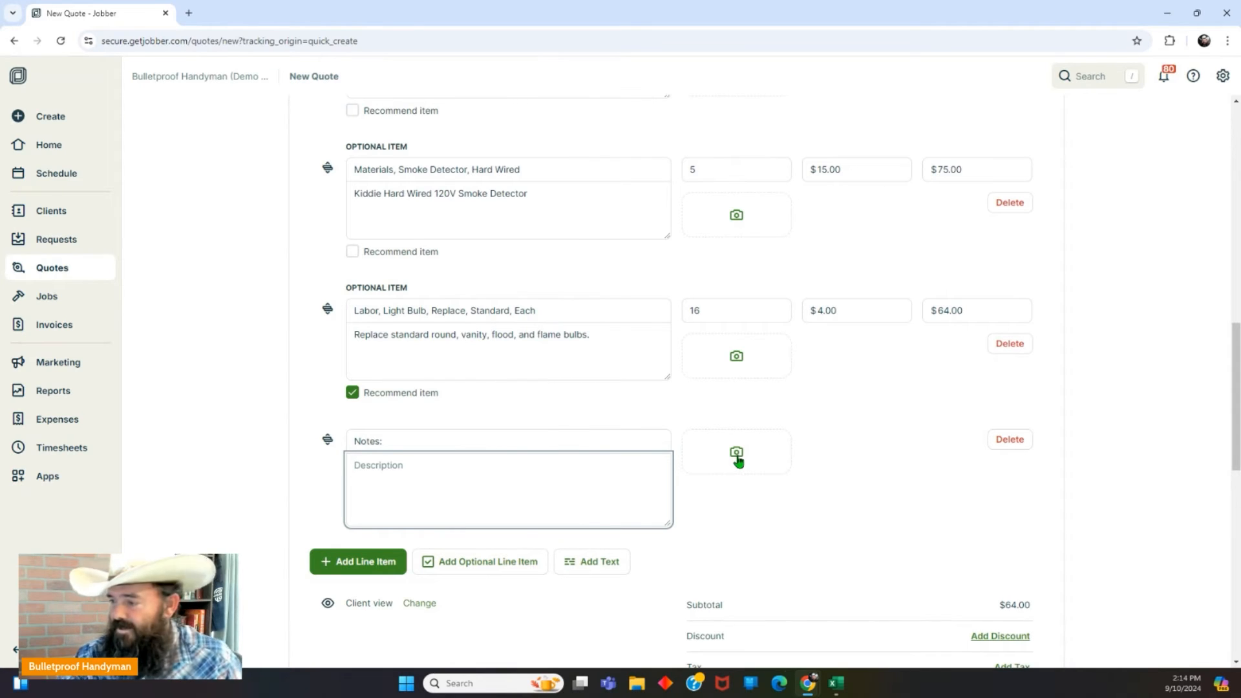
# Step: Mark both optional smoke detector items, labor and materials, as recommended
pyautogui.scroll(-1, 872, 482)
pyautogui.scroll(3, 530, 424)
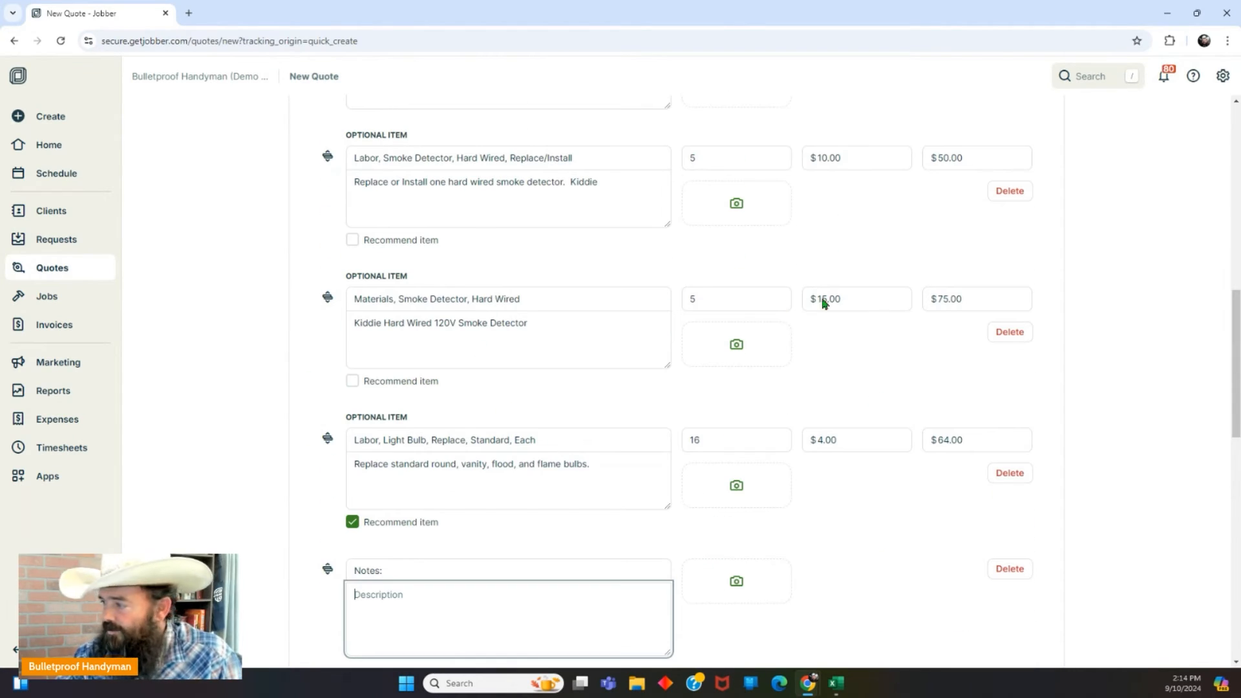
pyautogui.click(351, 245)
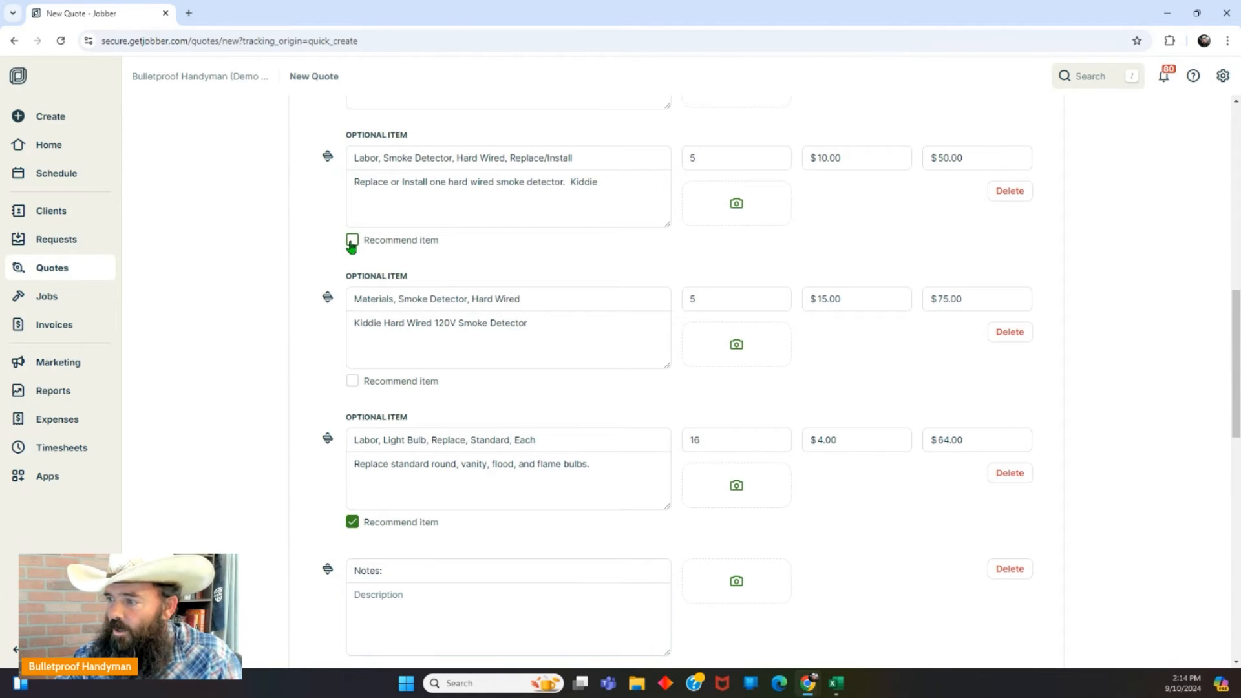
pyautogui.click(353, 381)
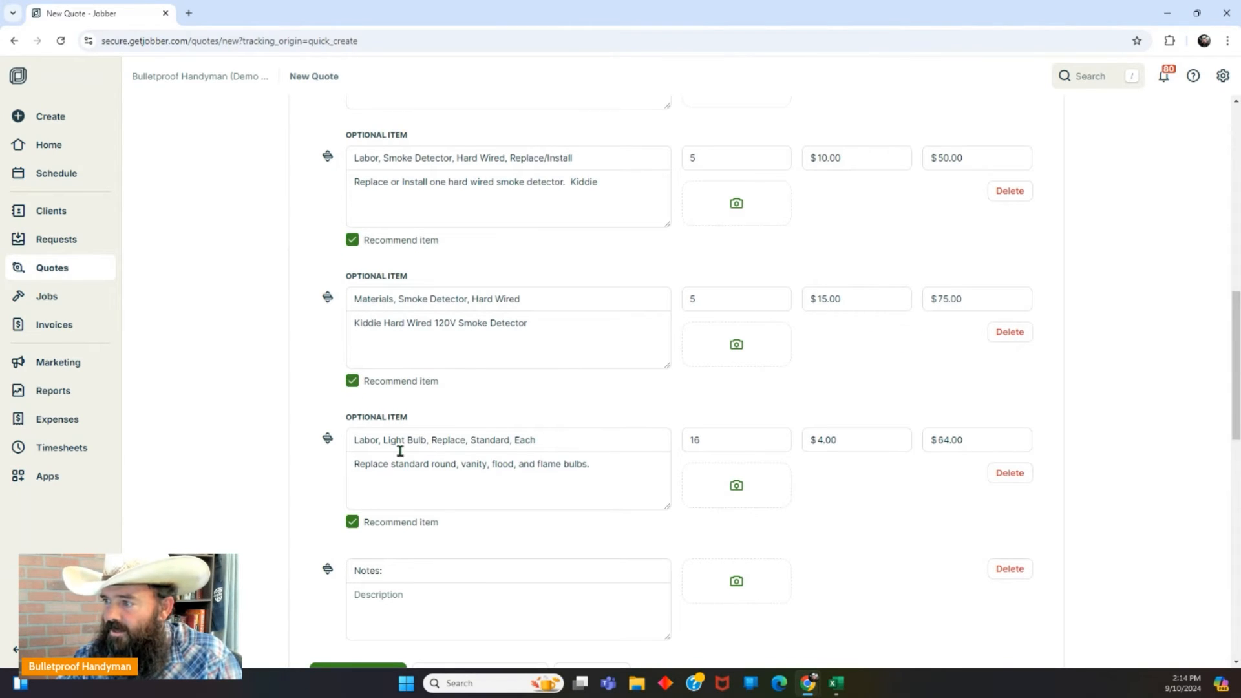
# Step: Add a required deposit of 50 percent to the quote
pyautogui.scroll(5, 401, 451)
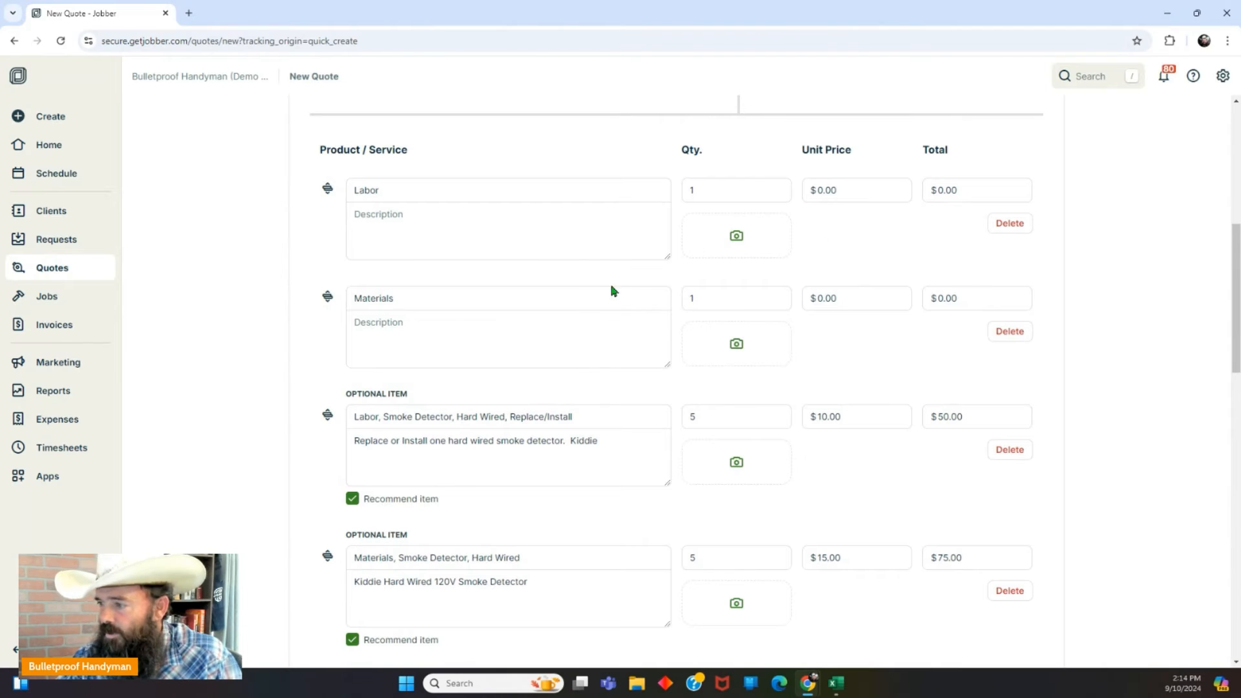
pyautogui.scroll(-9, 614, 290)
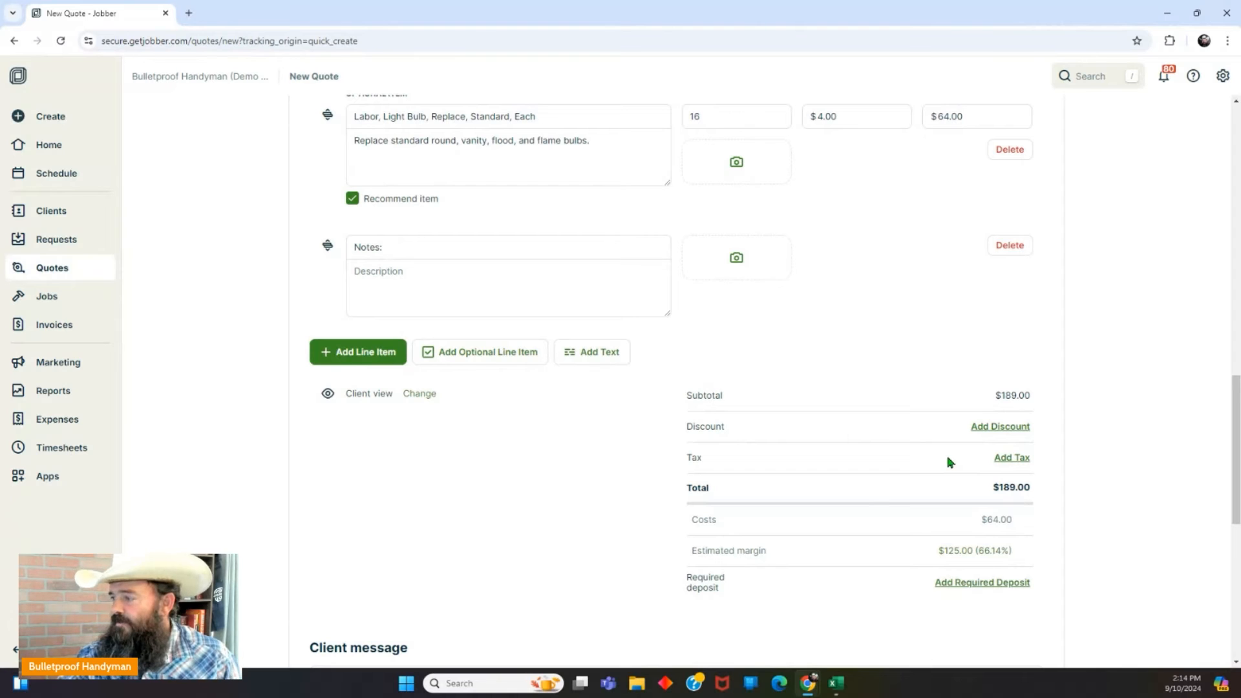
pyautogui.scroll(-2, 949, 462)
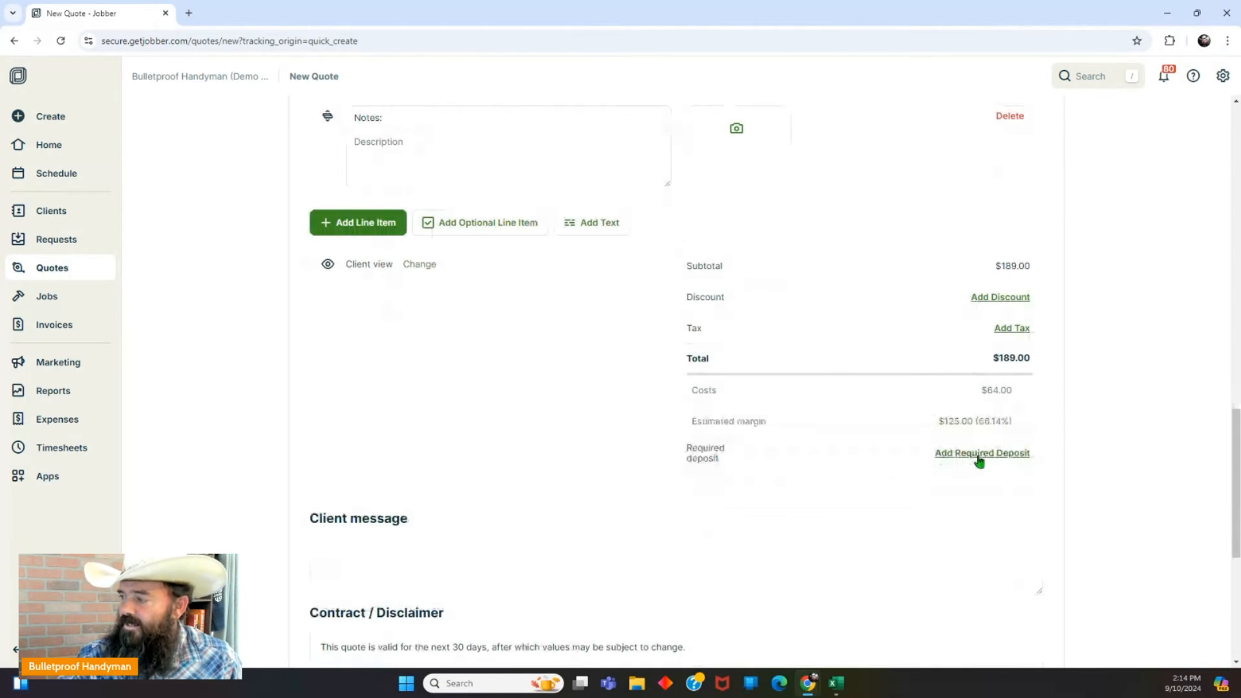
pyautogui.click(981, 454)
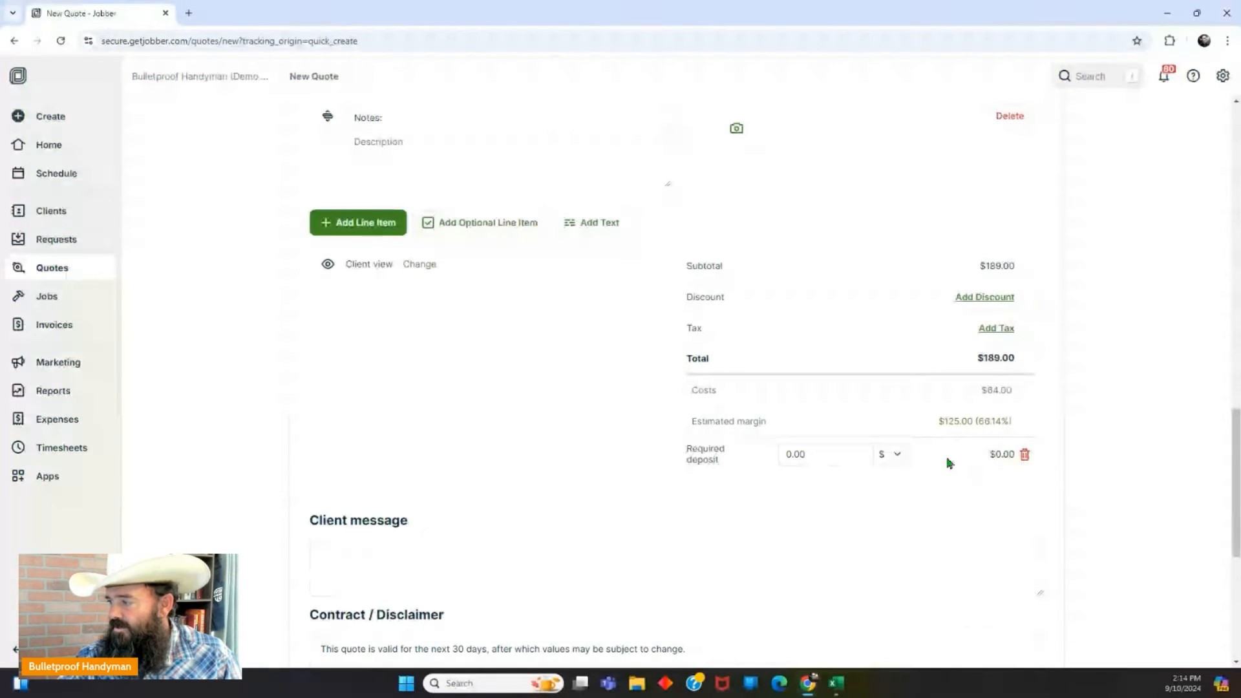
pyautogui.click(896, 460)
pyautogui.click(887, 477)
pyautogui.click(820, 453)
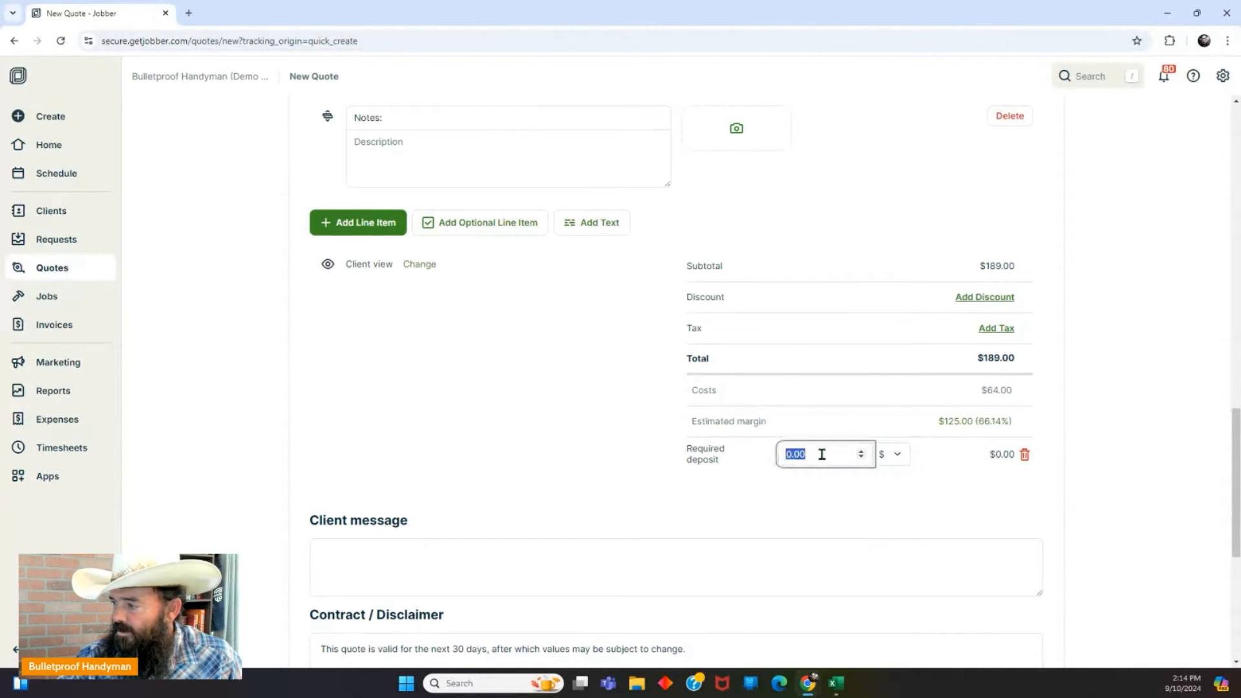
pyautogui.write('5')
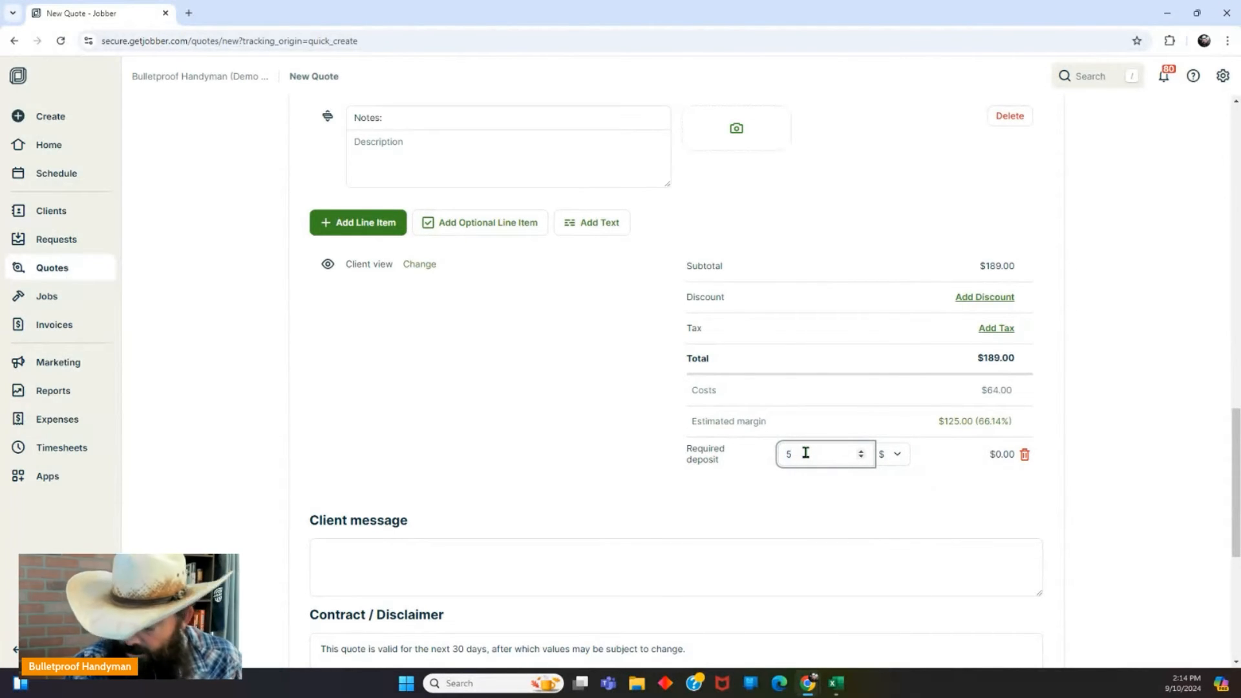
pyautogui.write('0')
pyautogui.click(838, 514)
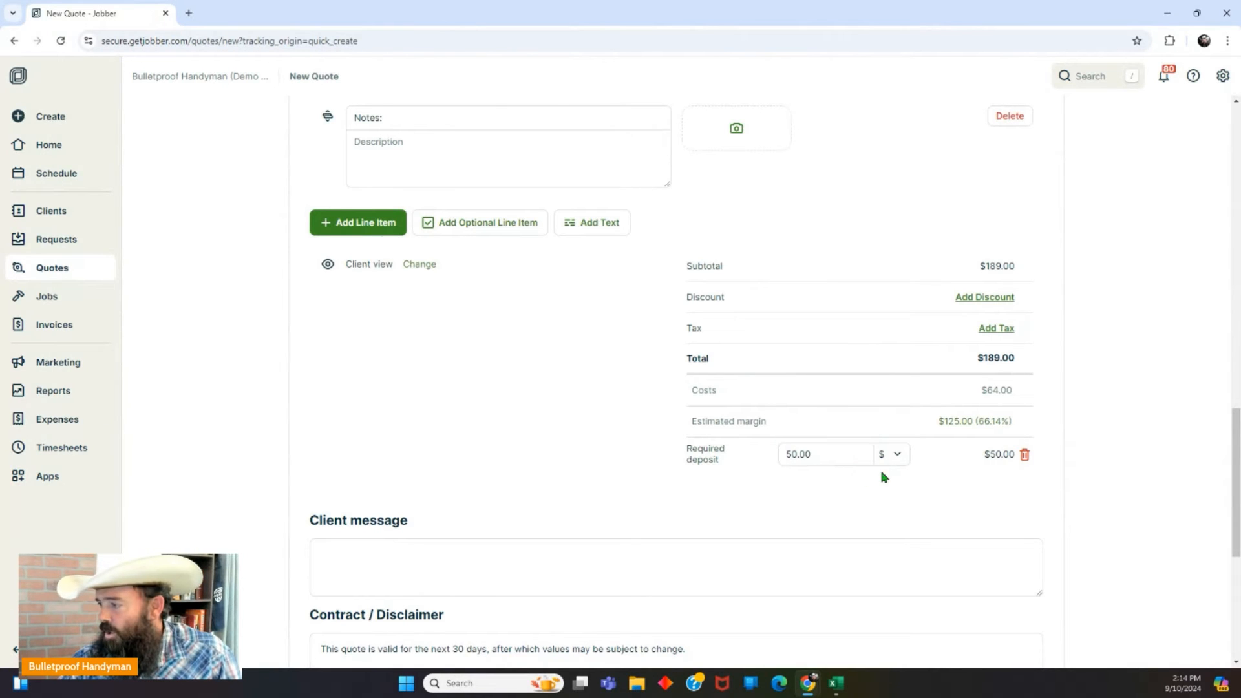
pyautogui.click(894, 463)
pyautogui.click(890, 494)
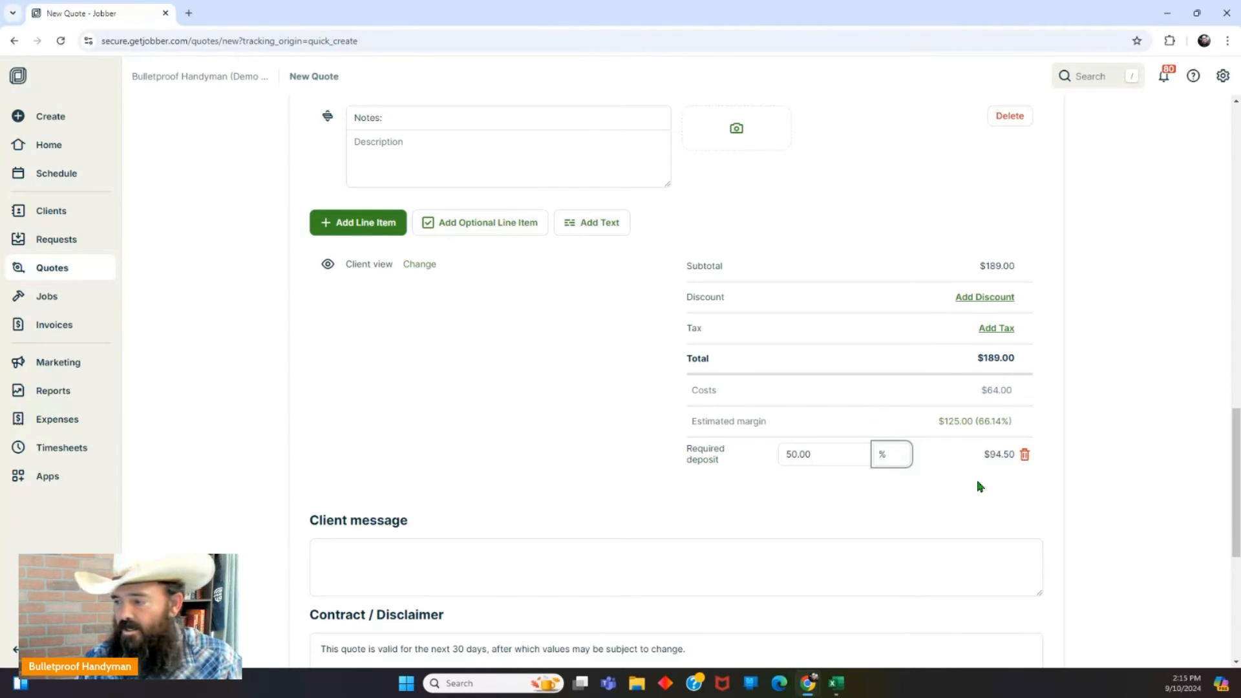
# Step: Leave the client message and contract text as they are, and save the quote with the option to send it as an email
pyautogui.scroll(-4, 591, 323)
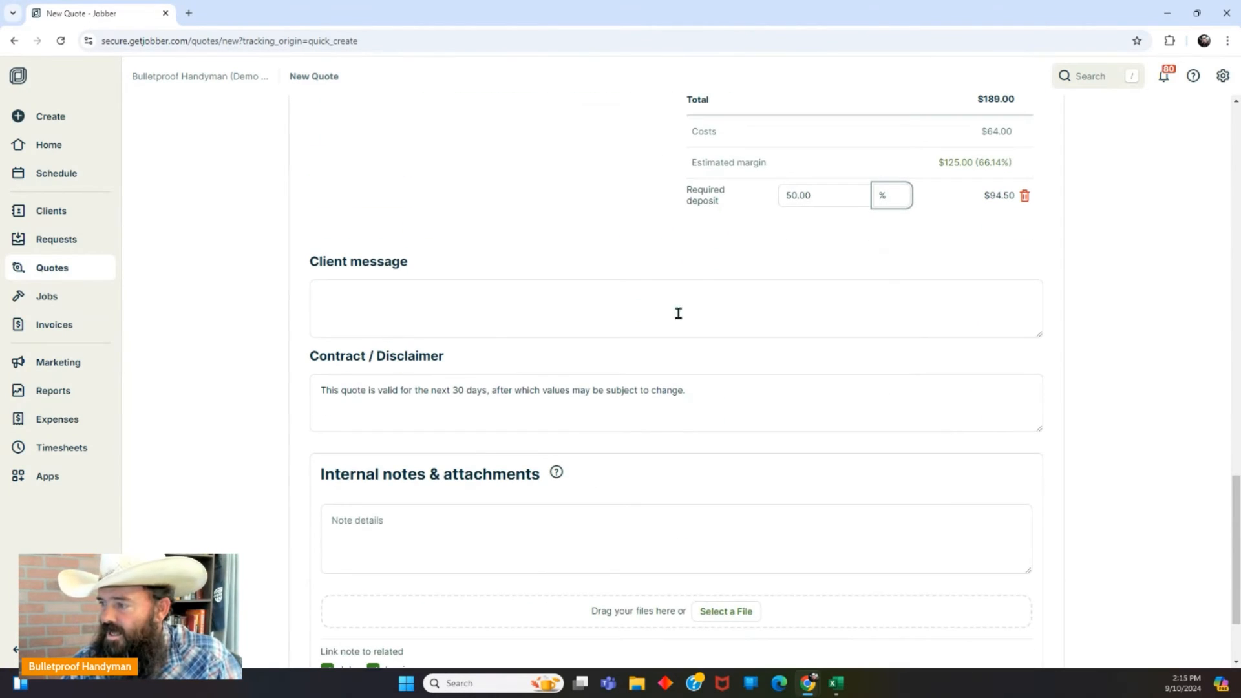
pyautogui.click(528, 304)
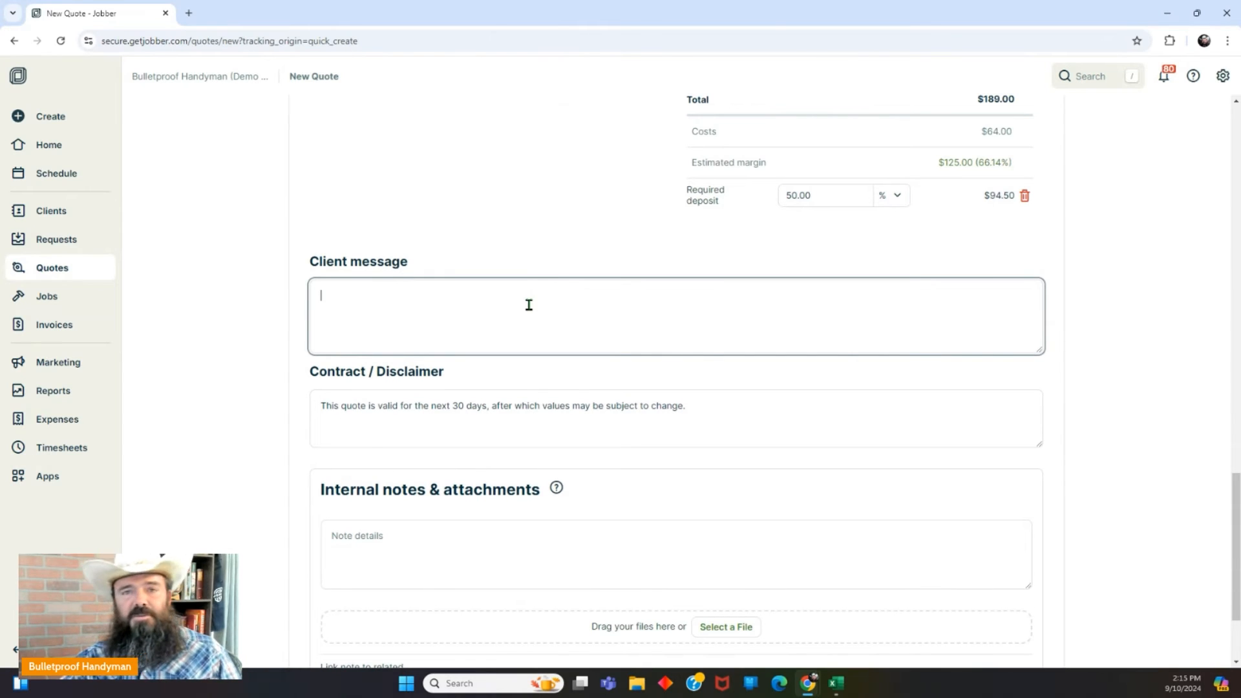
pyautogui.scroll(-1, 529, 304)
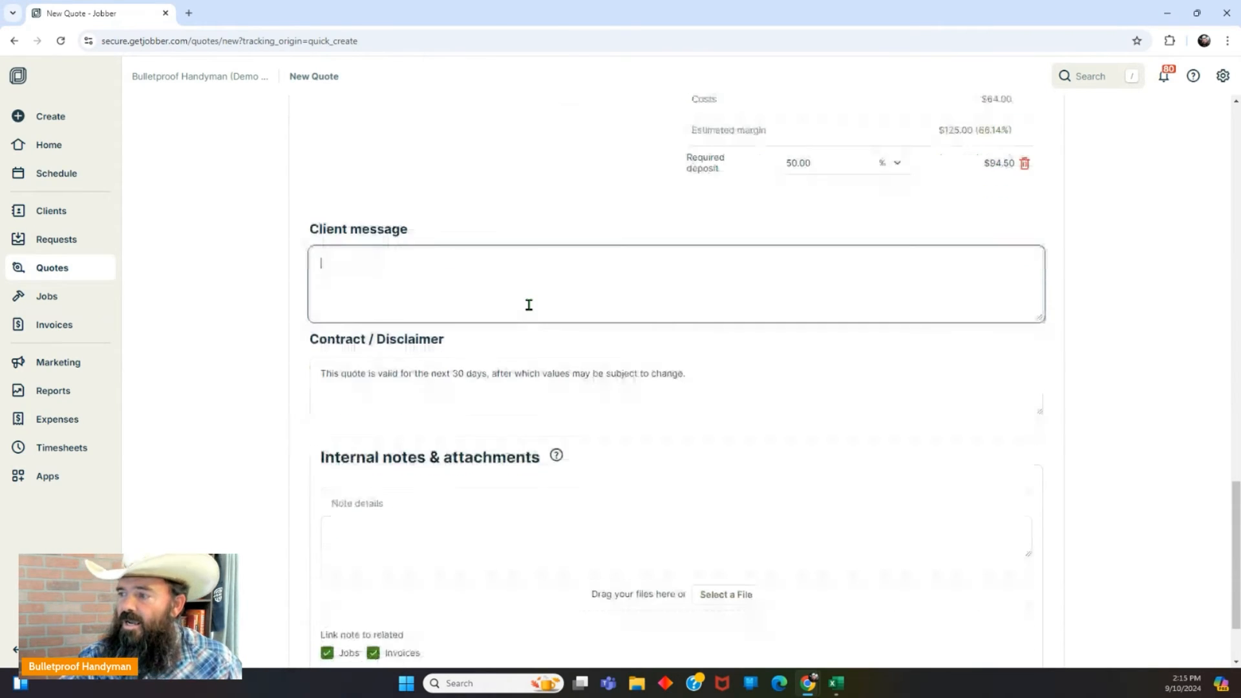
pyautogui.click(529, 305)
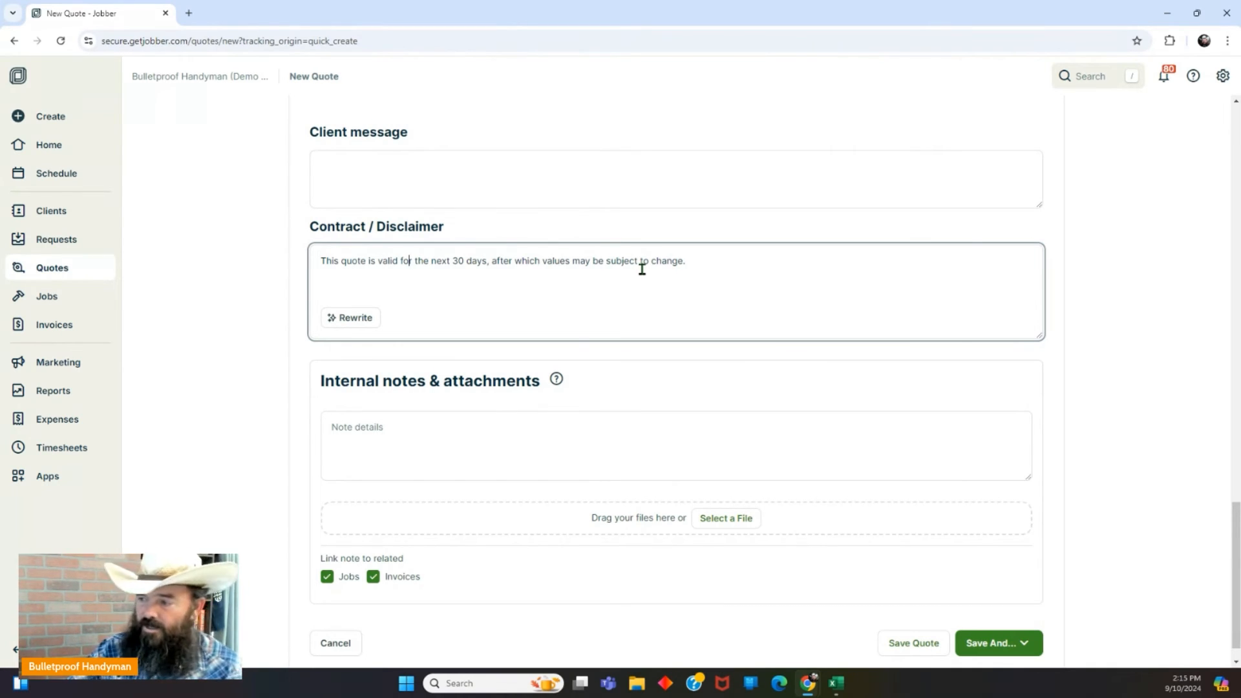
pyautogui.scroll(-1, 689, 268)
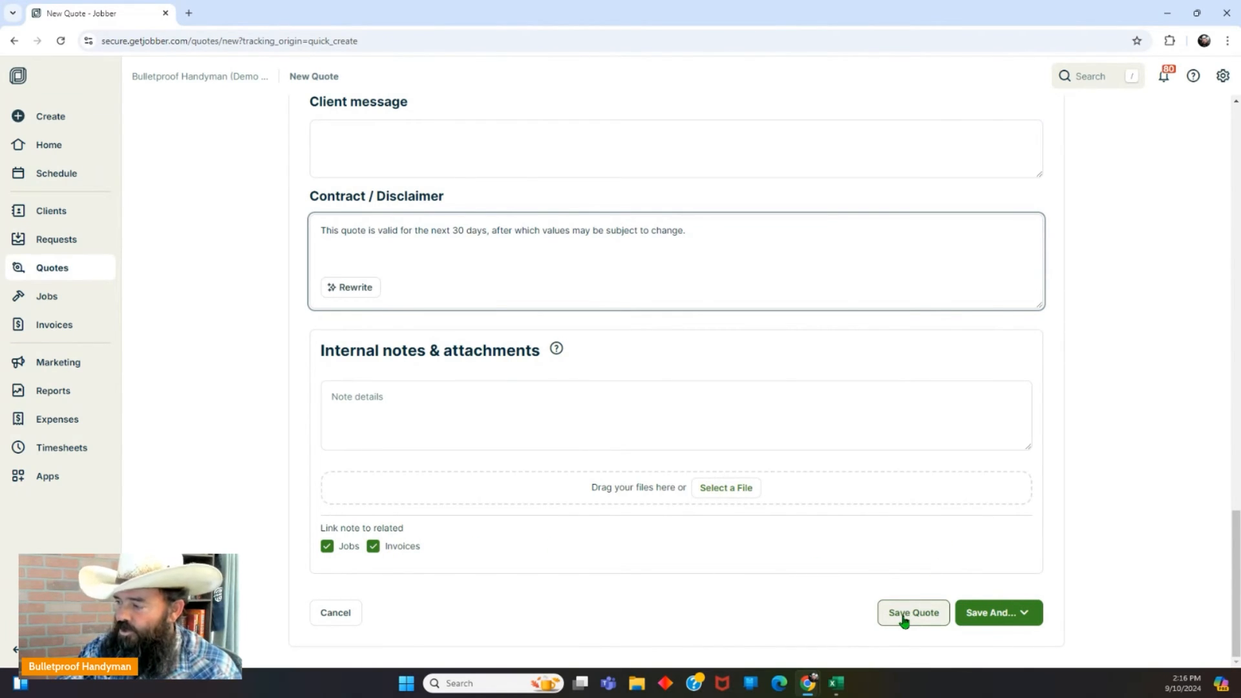
pyautogui.click(1026, 612)
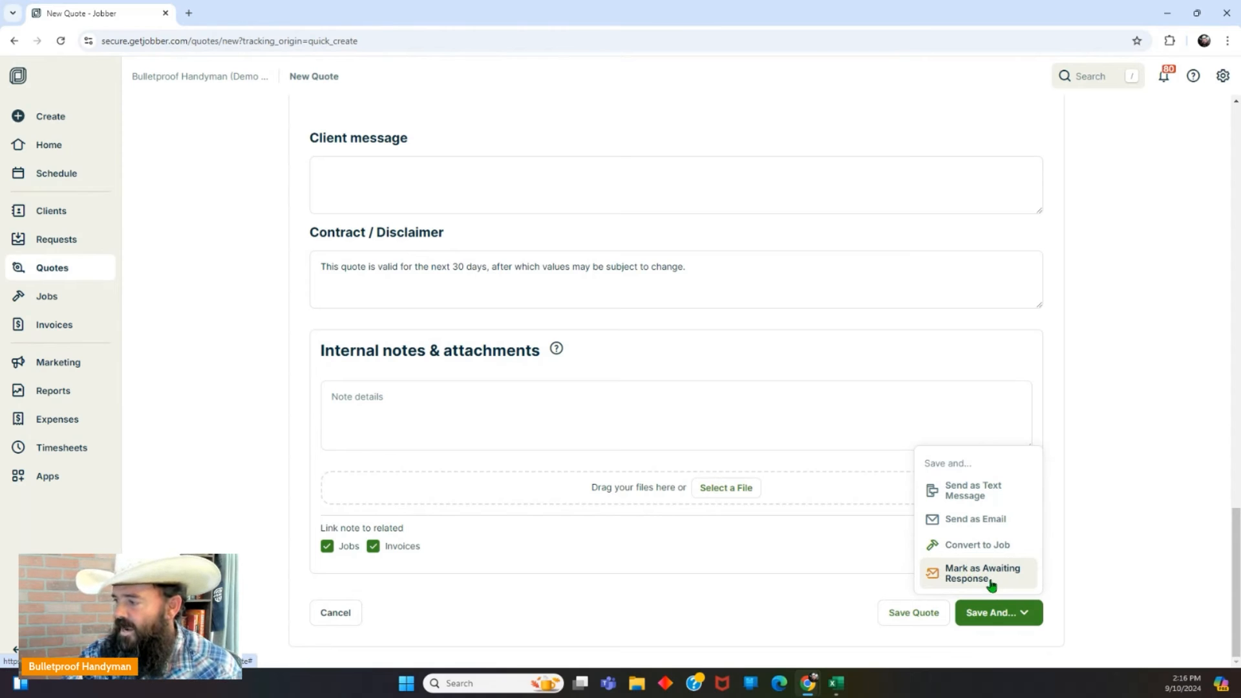
pyautogui.click(972, 521)
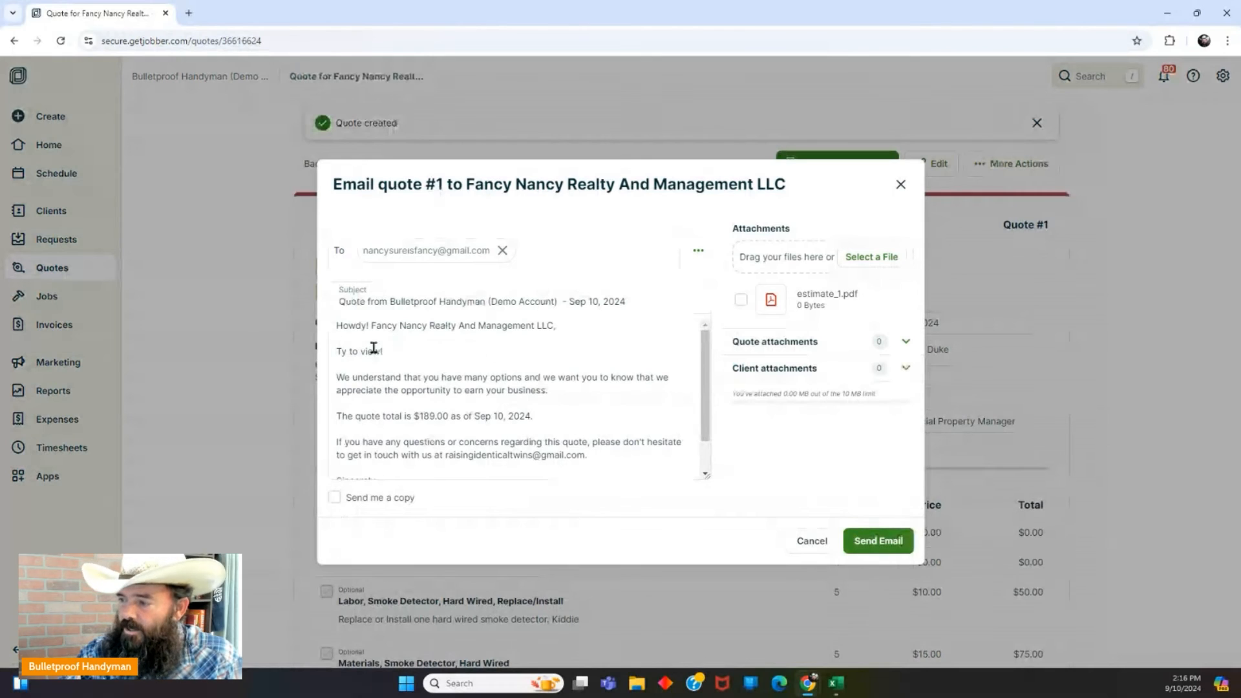
# Step: Send the quote email to the client with the suggested business e-mail address as an additional recipient and estimate_1.pdf attached
pyautogui.scroll(-1, 490, 422)
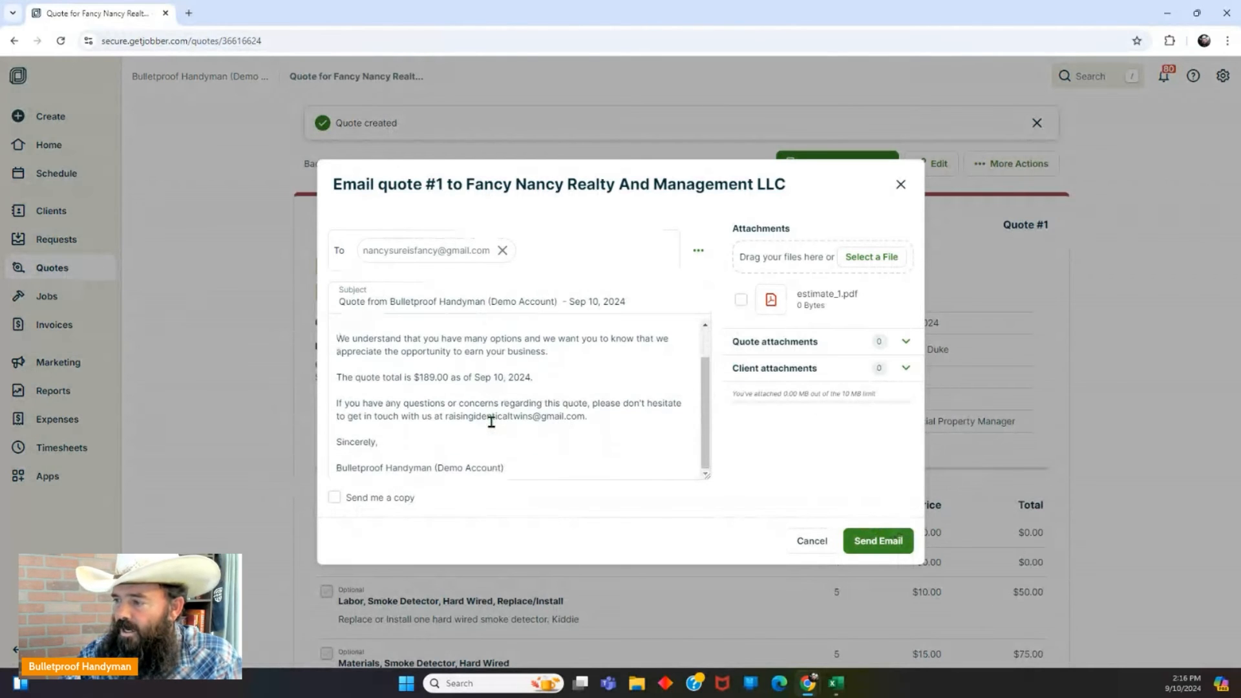
pyautogui.scroll(1, 470, 391)
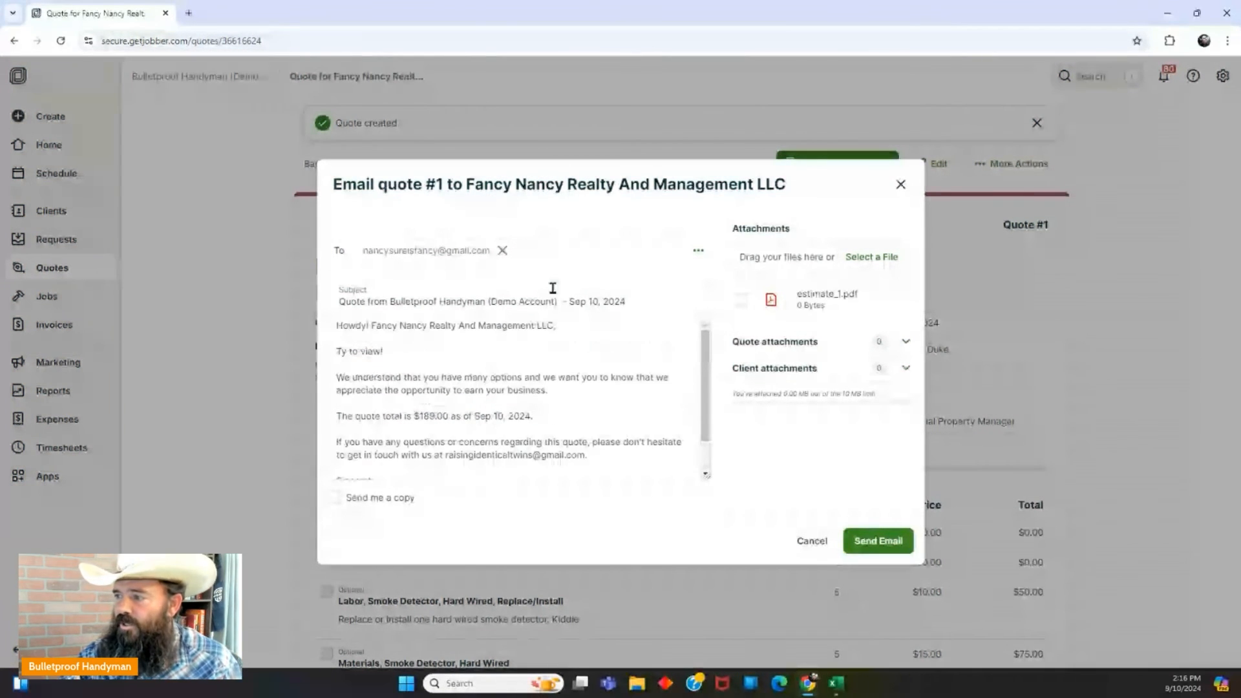
pyautogui.click(569, 246)
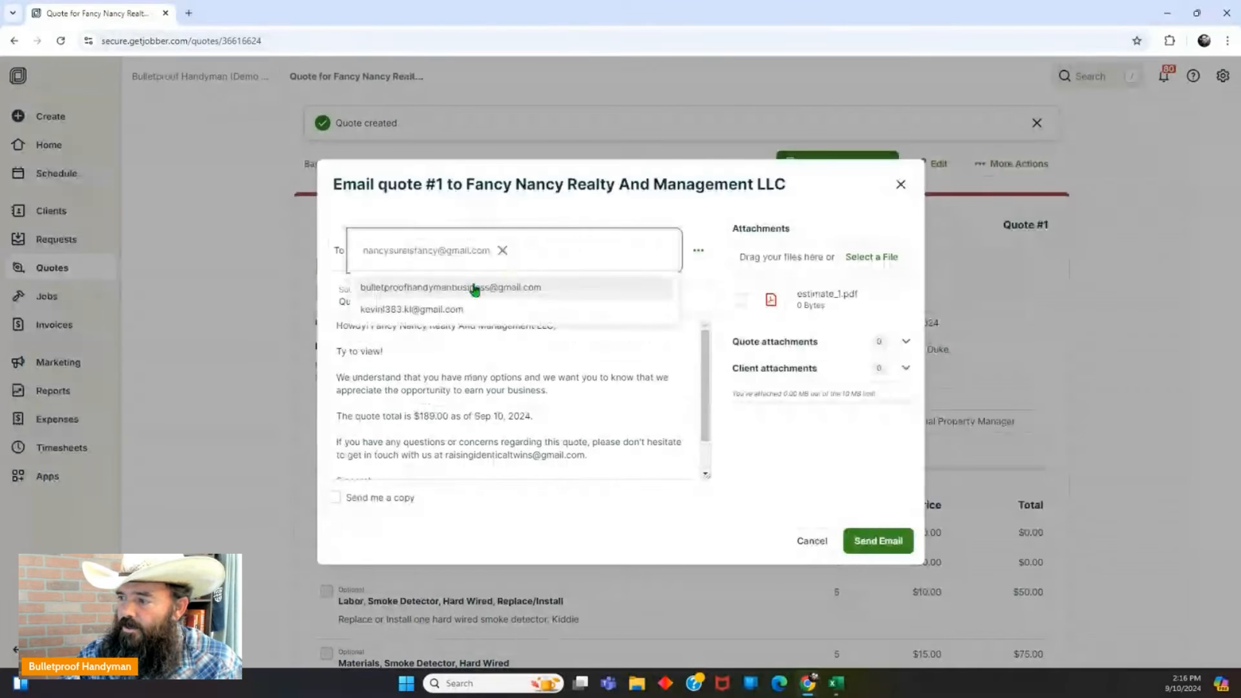
pyautogui.click(501, 289)
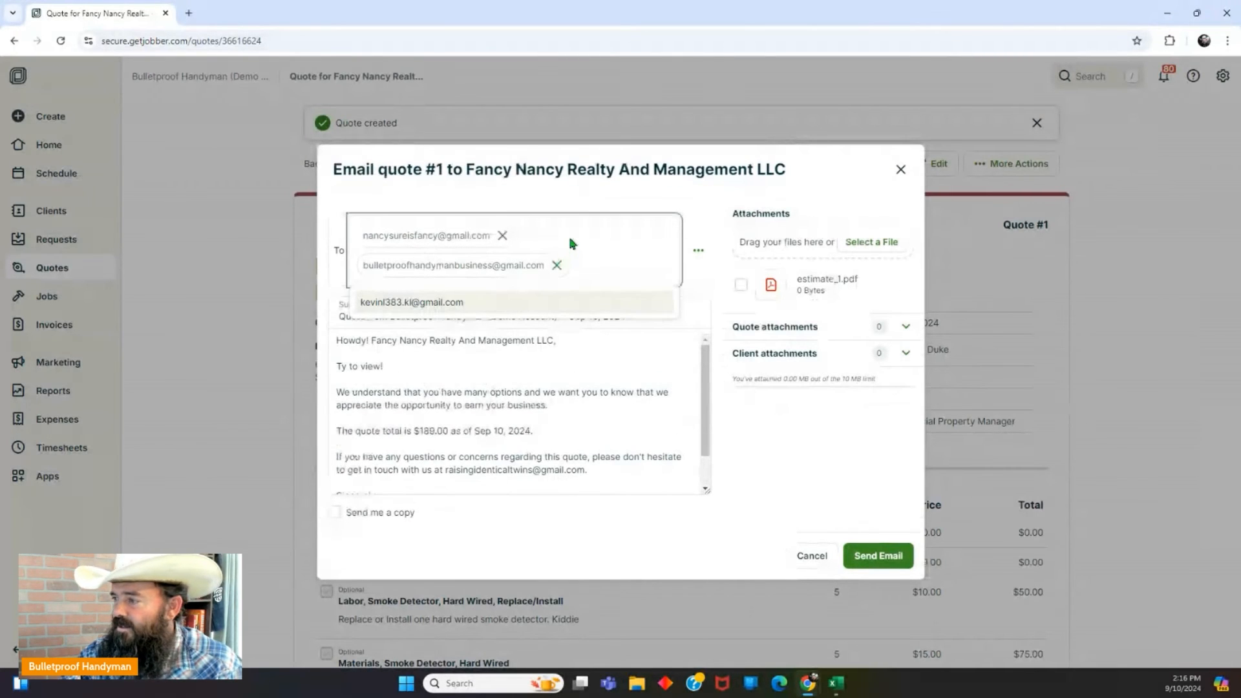
pyautogui.click(742, 288)
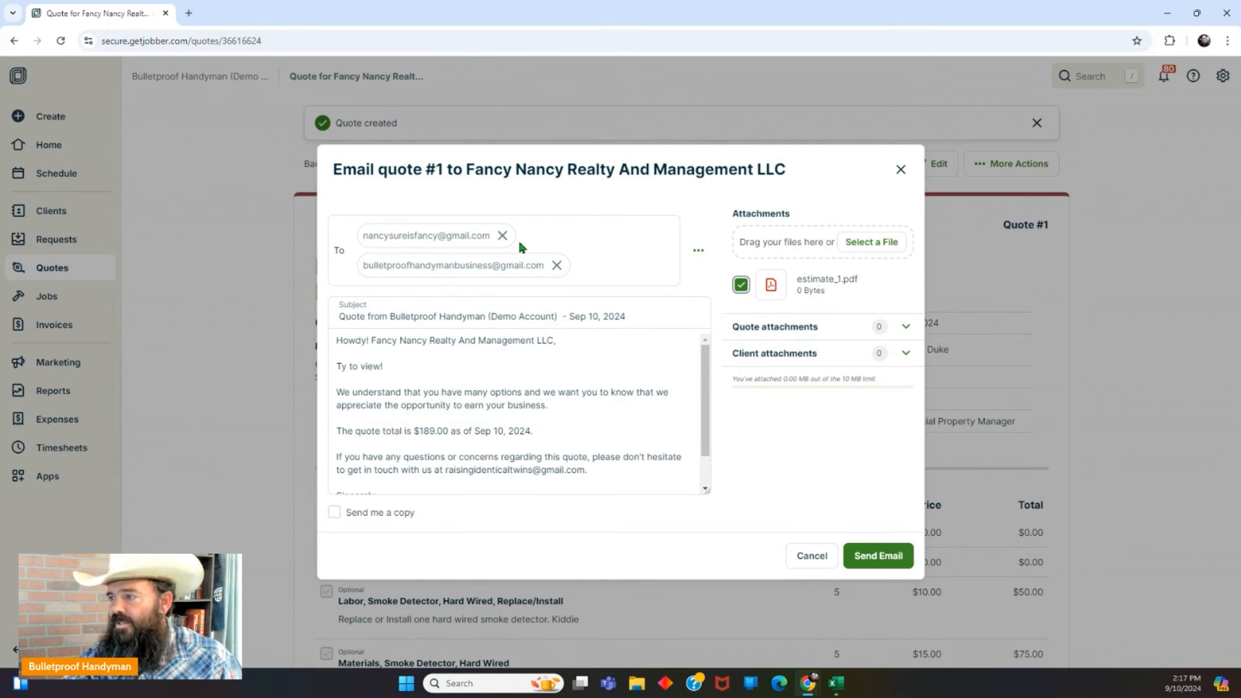
pyautogui.click(869, 556)
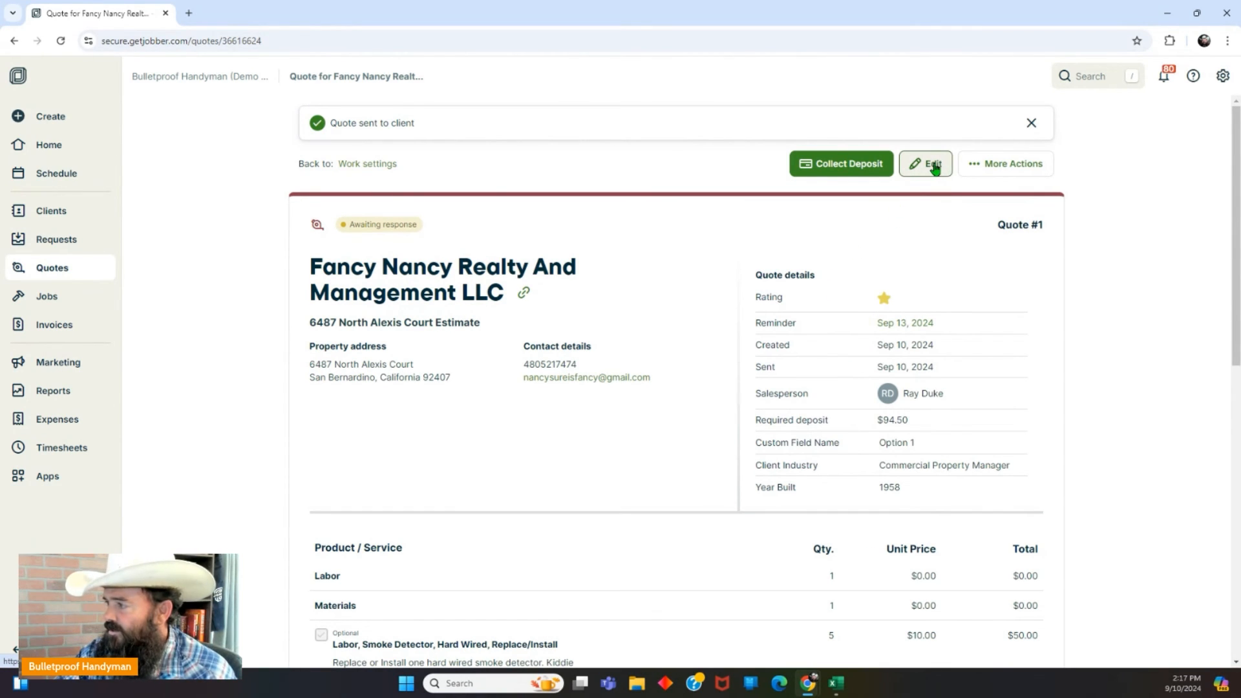
# Step: Preview the sent quote as the client, look through the estimate, and return to the quote page
pyautogui.click(1009, 170)
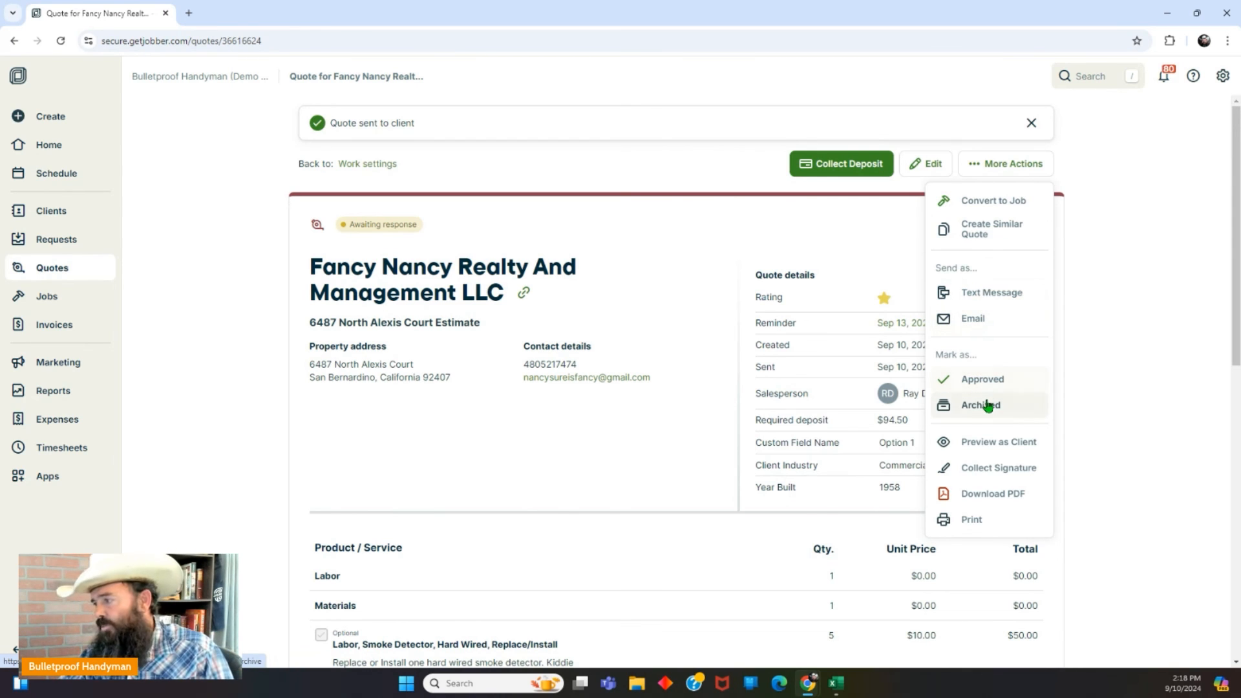
pyautogui.click(1007, 446)
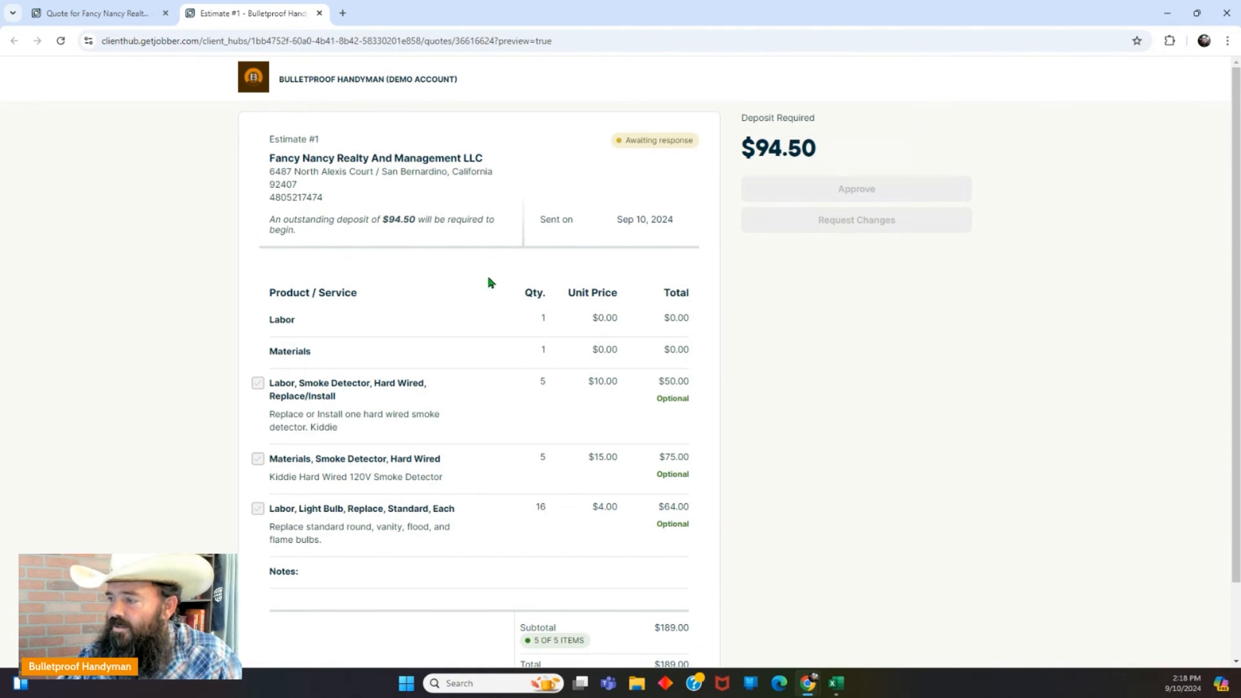
pyautogui.scroll(-3, 765, 332)
pyautogui.scroll(2, 773, 363)
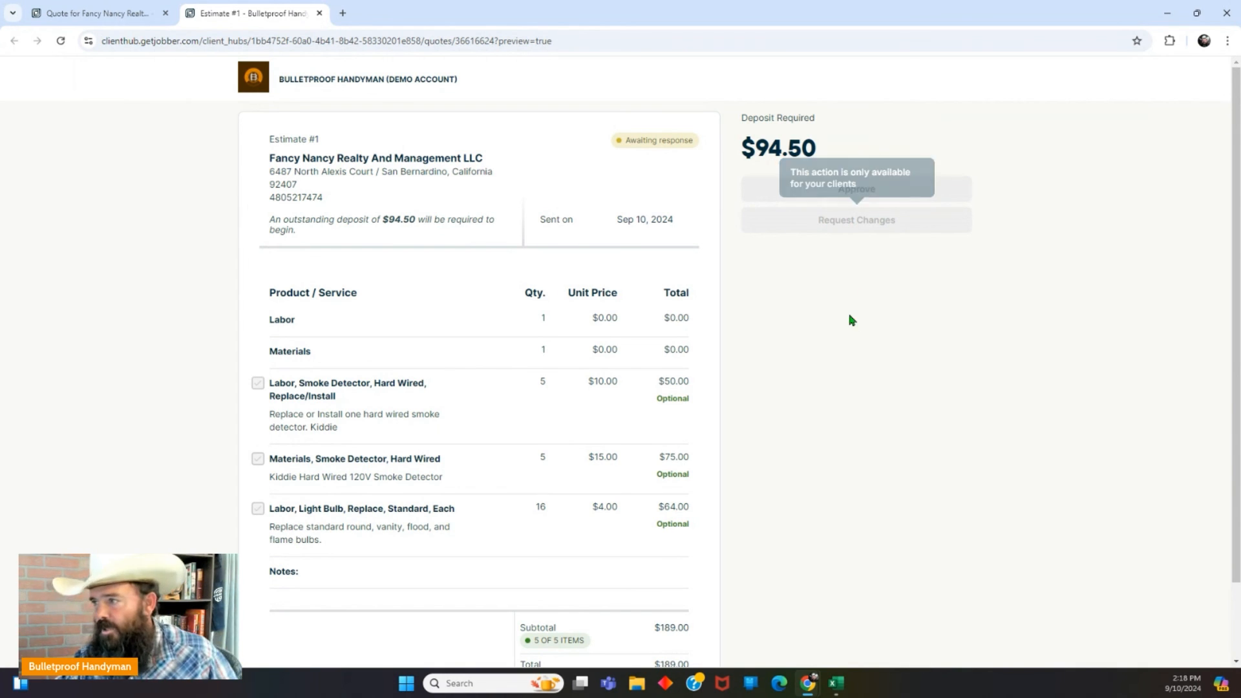
pyautogui.click(319, 14)
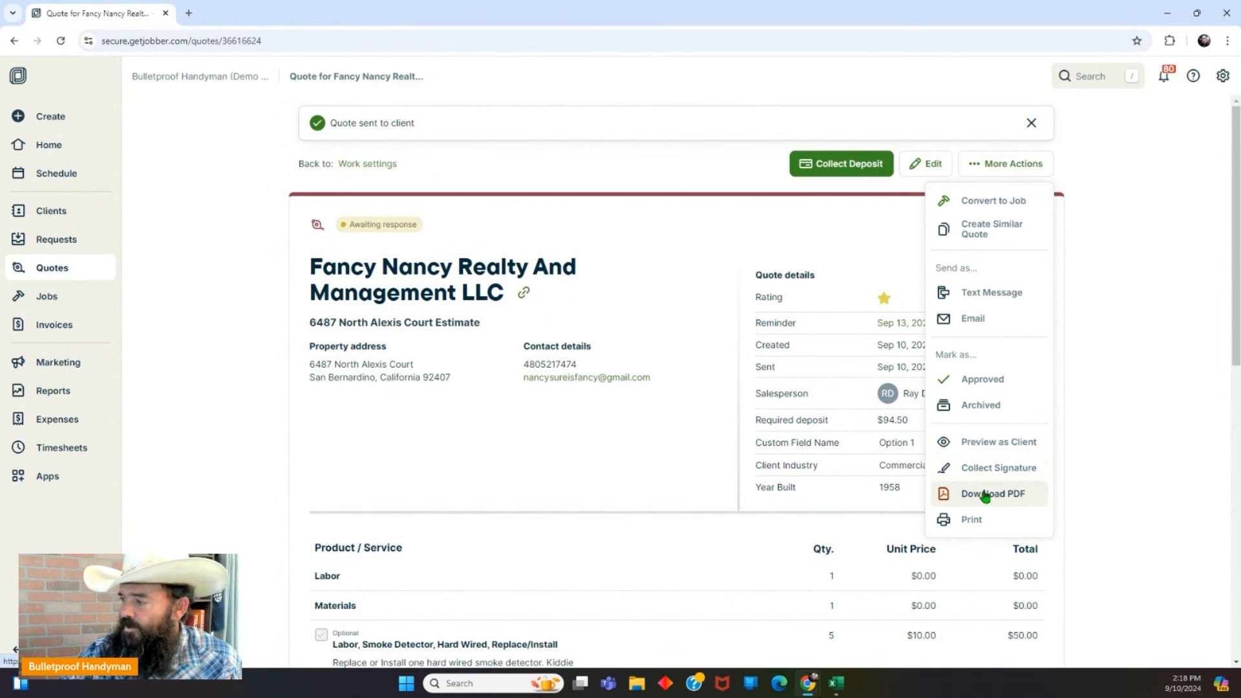
pyautogui.click(1116, 524)
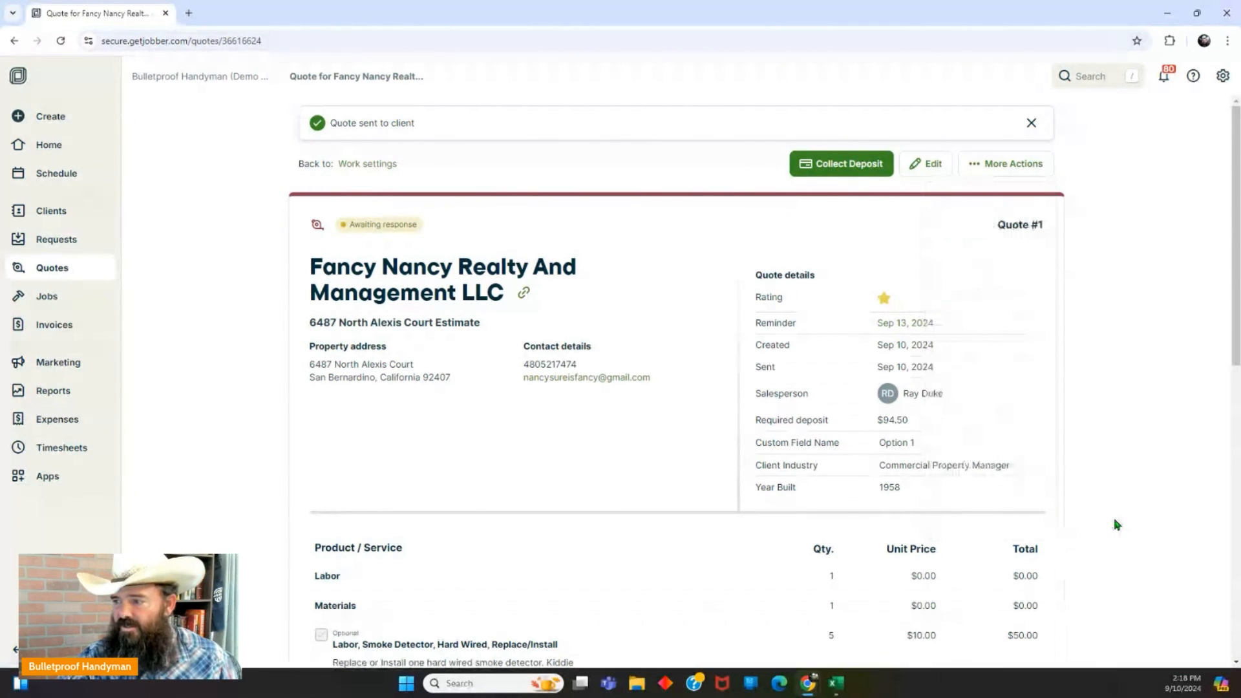